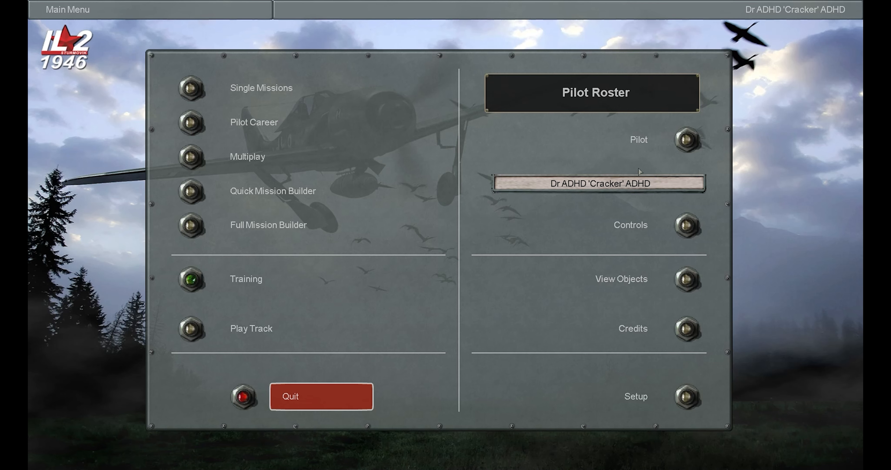
- View the pilot roster, return to the main menu and quit IL-2 Sturmovik 1946
left_click(687, 139)
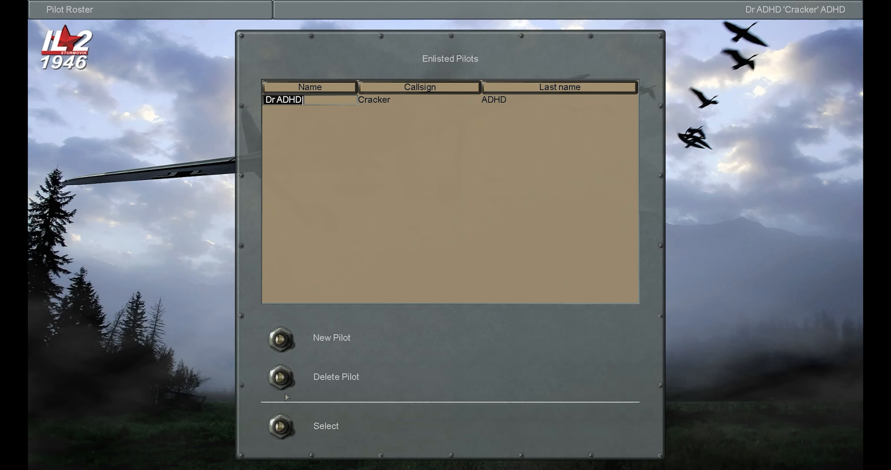
key("Escape")
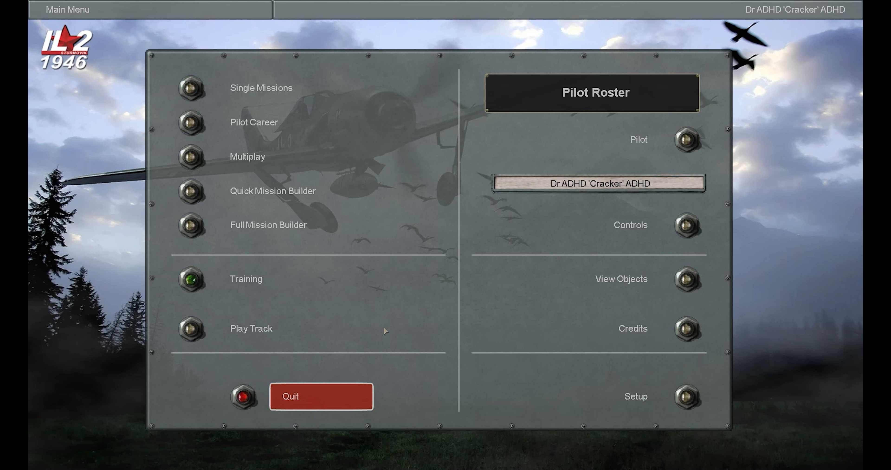
left_click(244, 398)
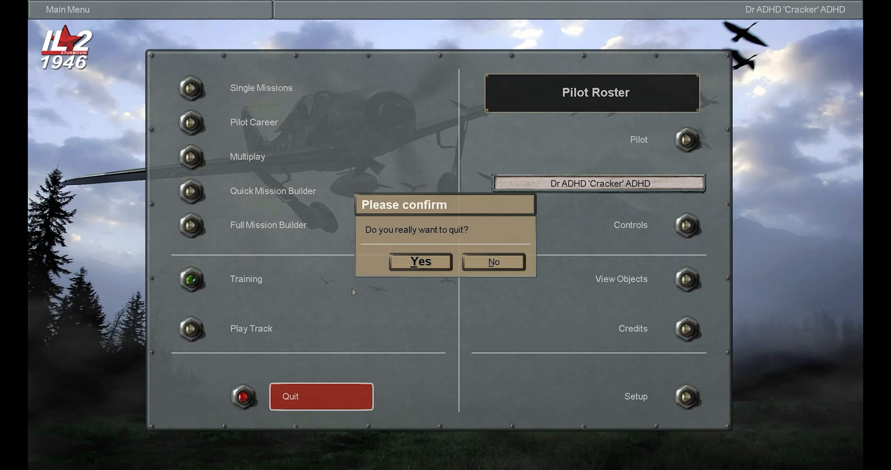
left_click(433, 262)
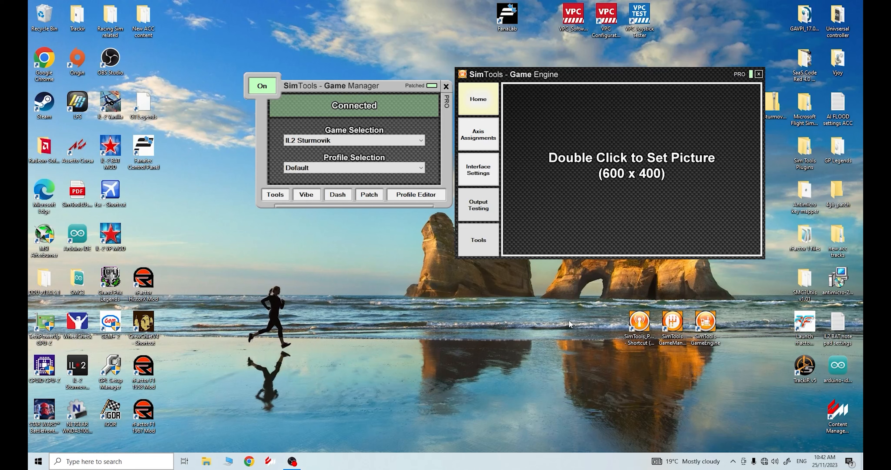
- Check the game and profile selection in Game Manager and show the axis assignments for IL2 Sturmovik in Game Engine
left_click(419, 141)
left_click(315, 167)
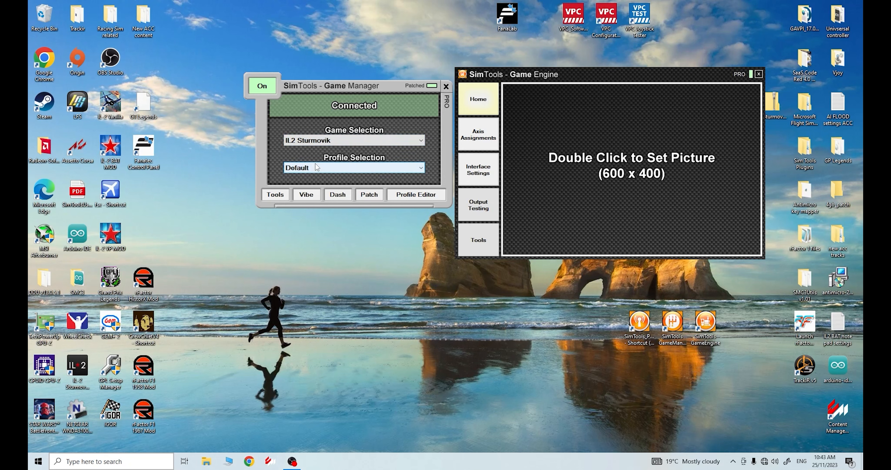
left_click(484, 135)
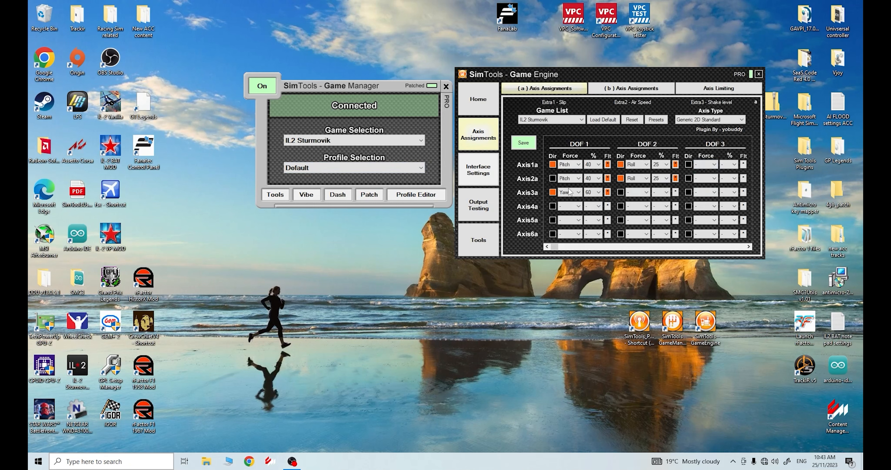
- Remove the existing motion patch for IL2 Sturmovik in SimTools Game Manager
left_click(374, 197)
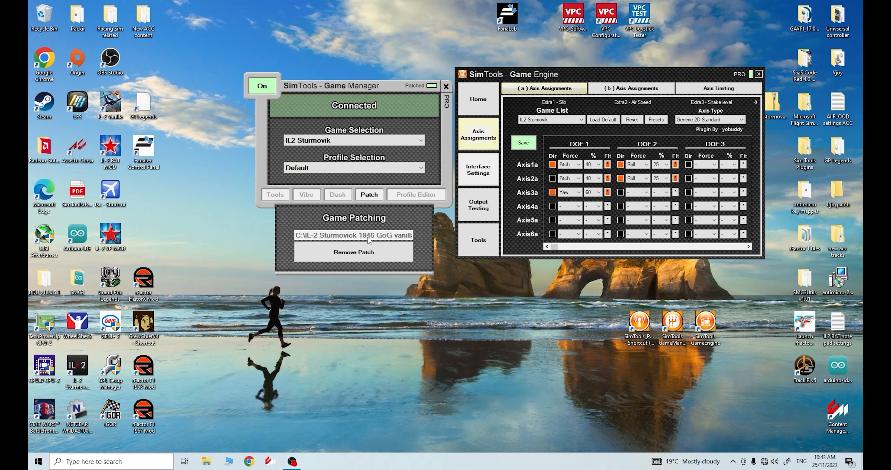
left_click(357, 257)
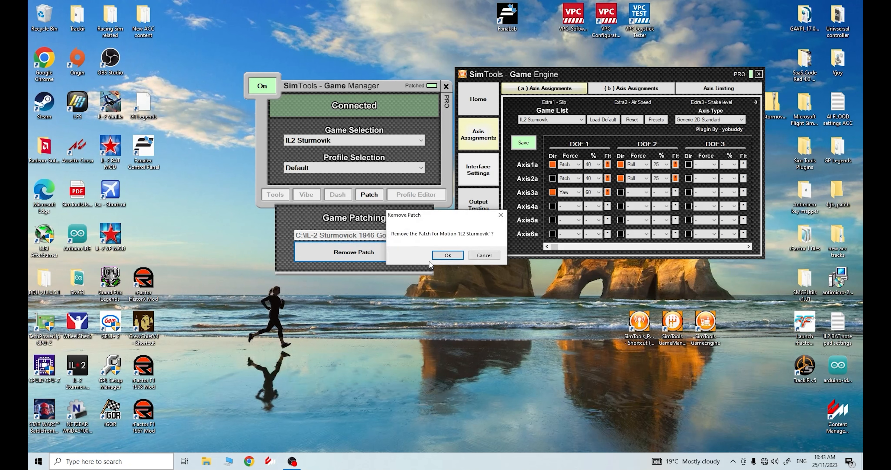
left_click(448, 256)
left_click(454, 255)
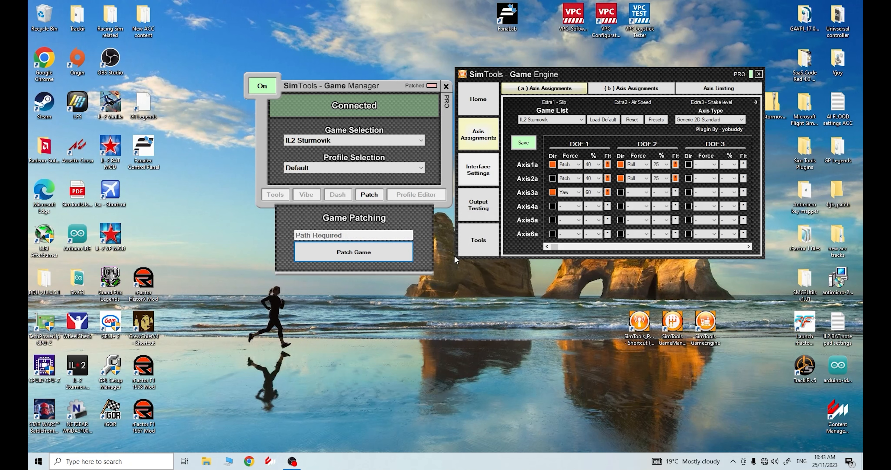
left_click(371, 196)
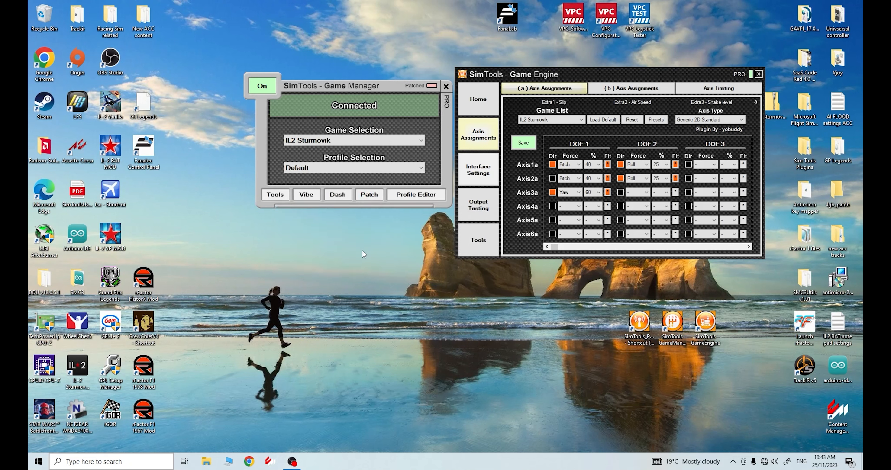
- Patch IL2 Sturmovik for motion, selecting the IL-2 Sturmovik 1946 folder inside C:\IL-2 Sturmovik VP MOD as the installation directory
left_click(373, 199)
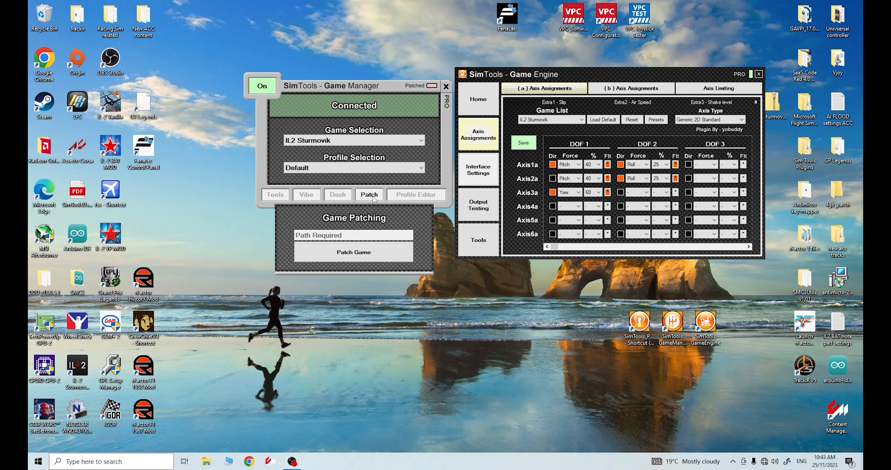
left_click(353, 254)
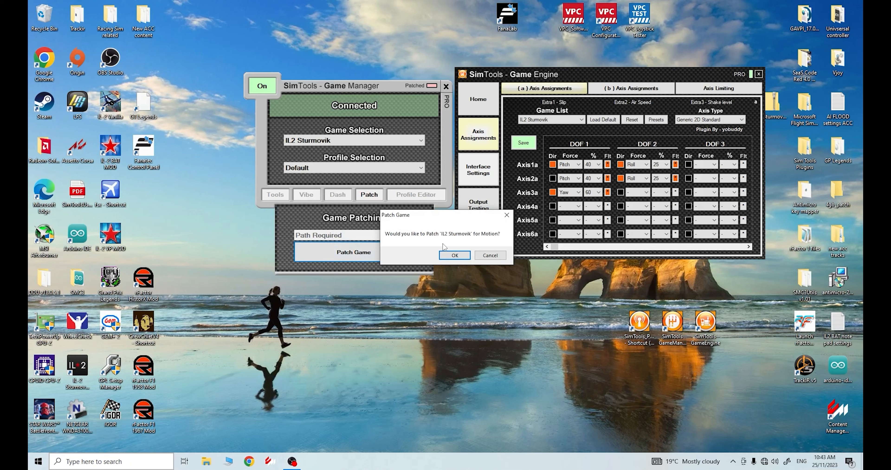
left_click(457, 256)
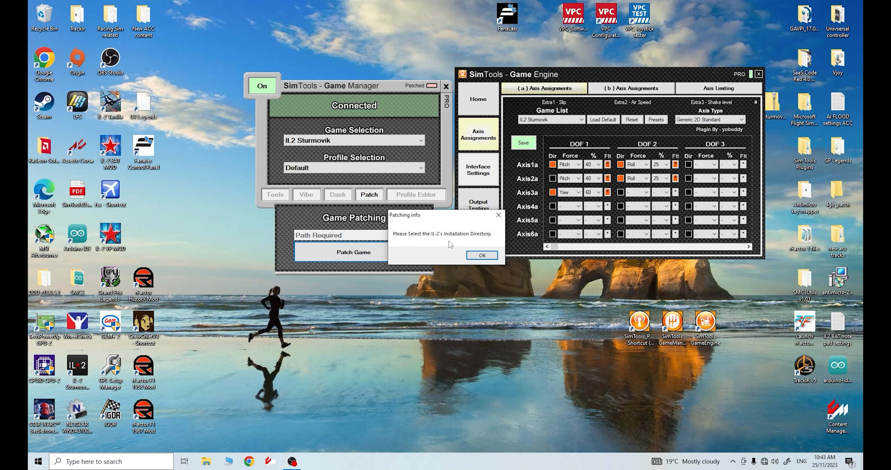
left_click(482, 255)
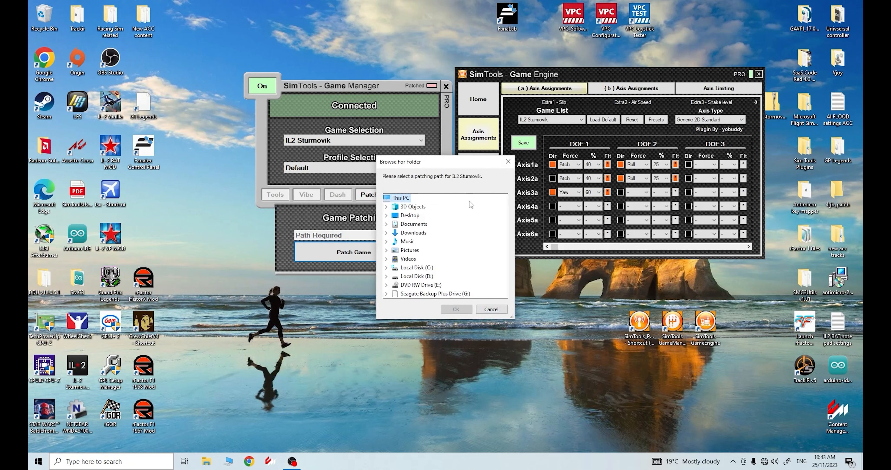
left_click_drag(486, 148, 511, 125)
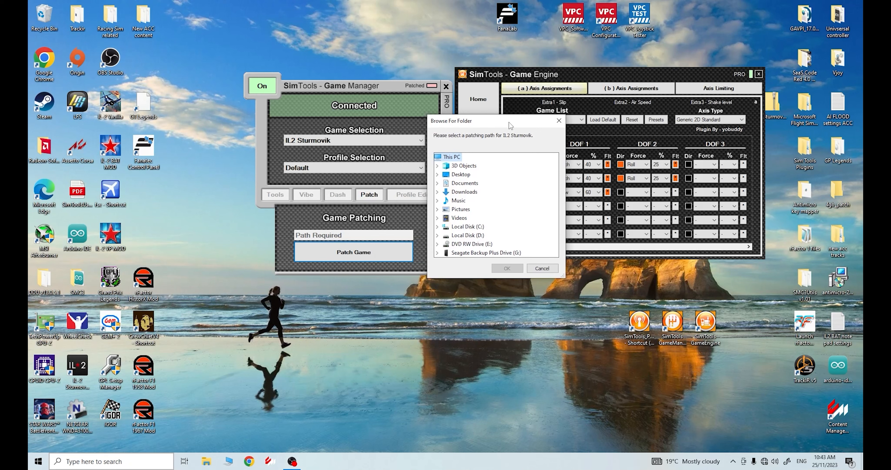
double_click(469, 227)
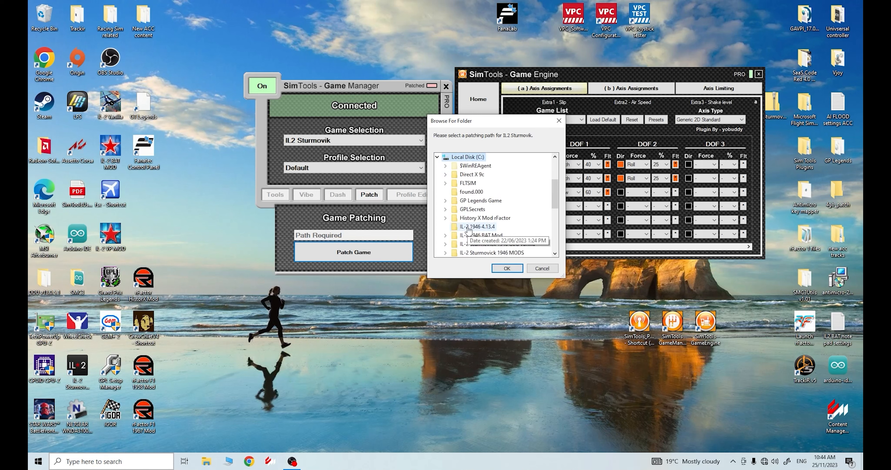
scroll(484, 222, "down", 2)
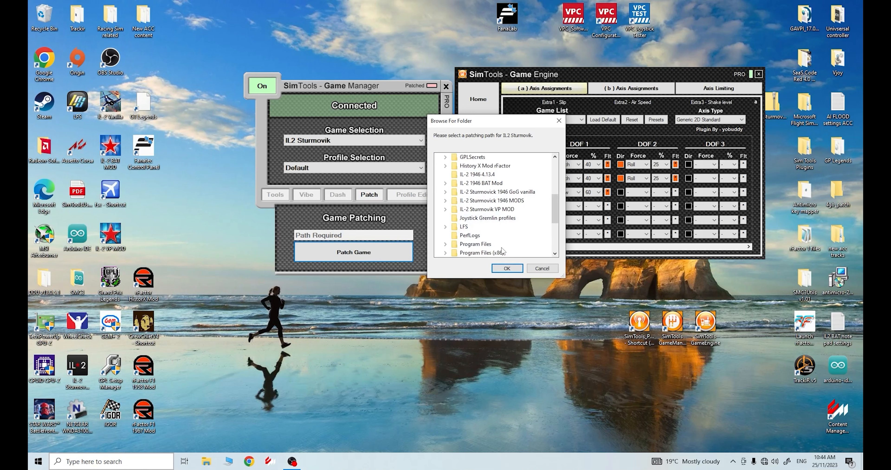
left_click(489, 211)
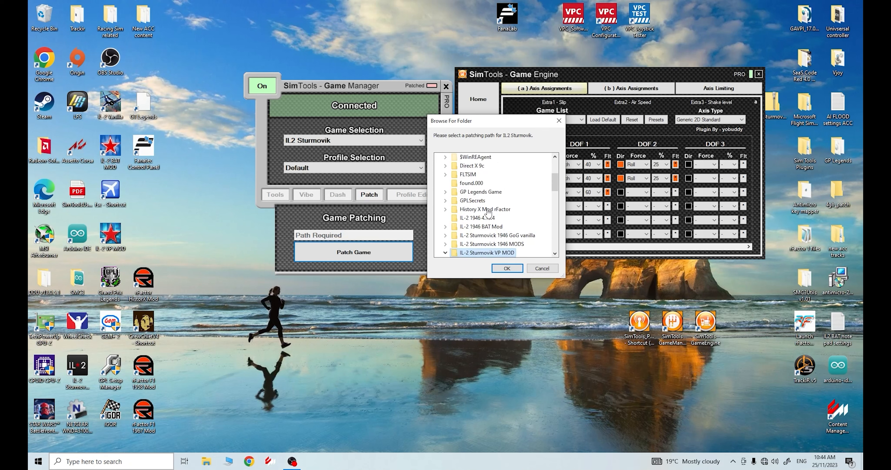
scroll(485, 241, "down", 1)
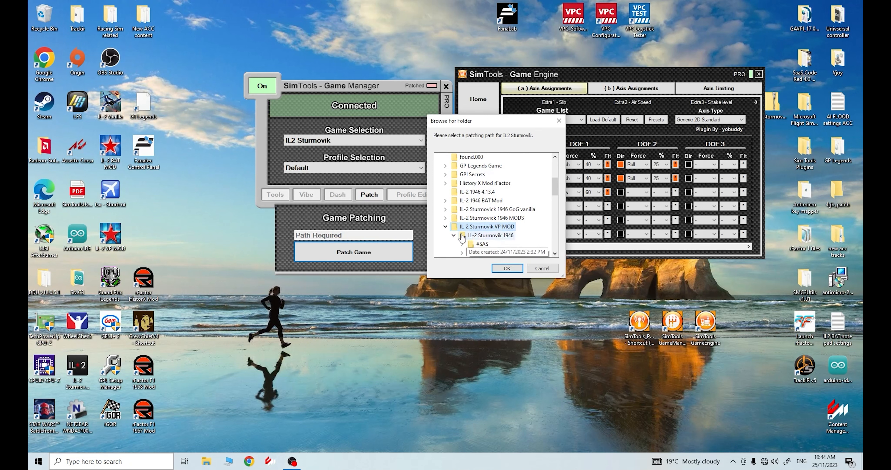
left_click(498, 237)
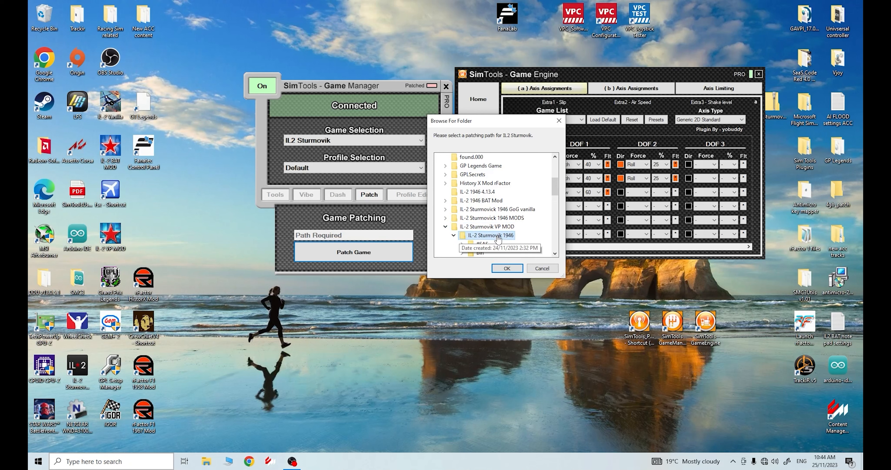
left_click(507, 267)
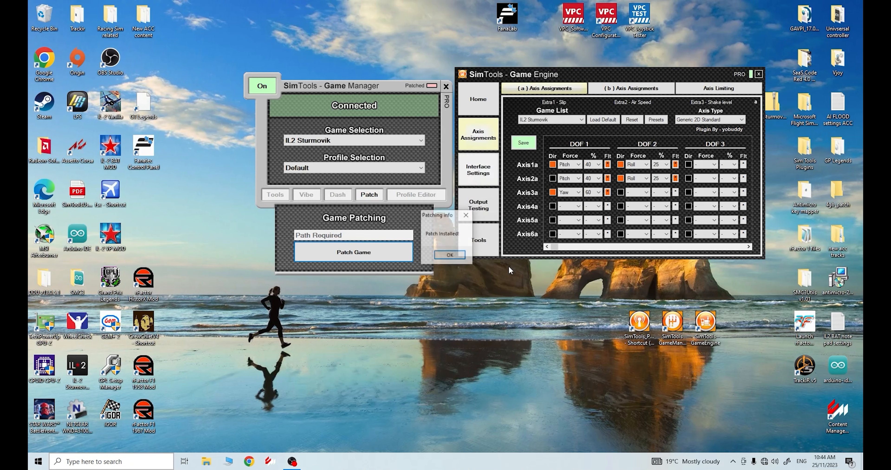
left_click(450, 255)
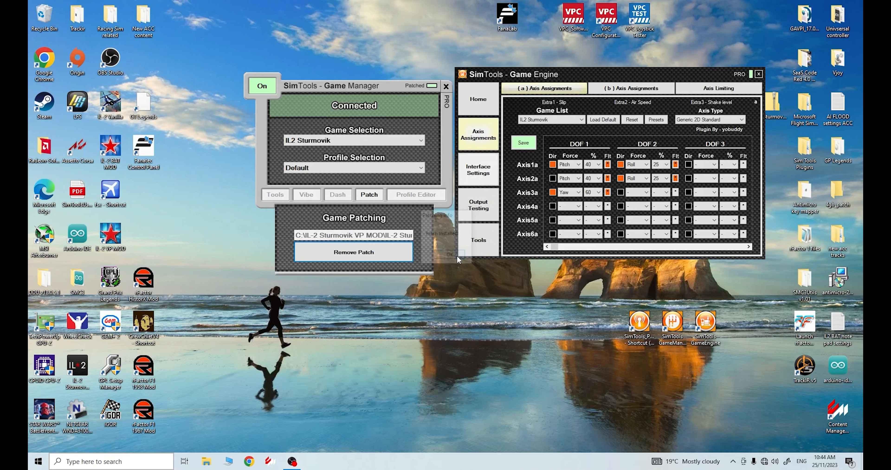
- Collapse the game patching section and close both the SimTools Game Manager and Game Engine
left_click(371, 198)
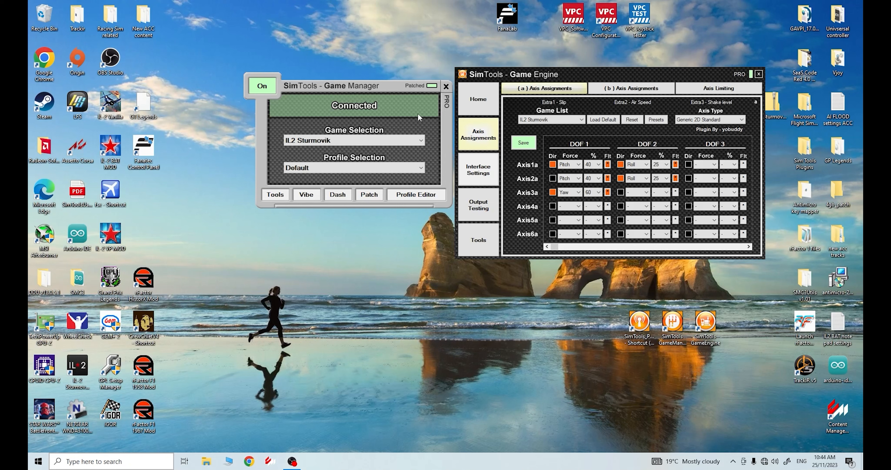
left_click(446, 86)
left_click(759, 74)
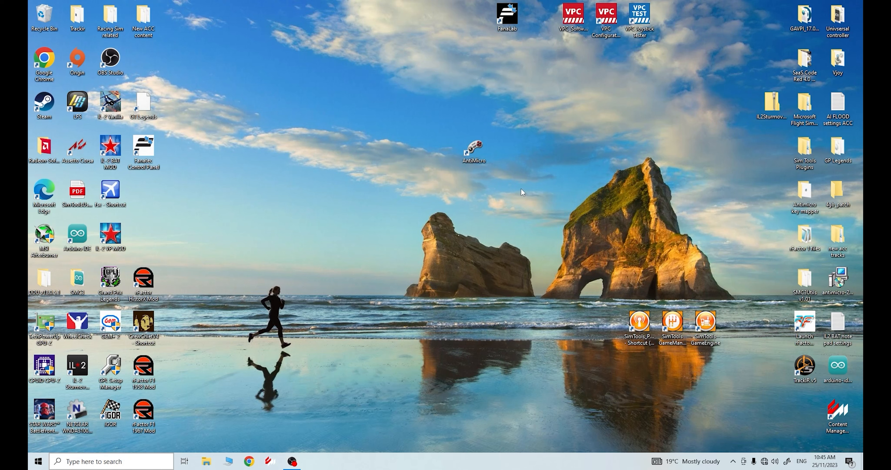
- Launch AntiMicro from the desktop, restart it as administrator and reposition its window
double_click(476, 151)
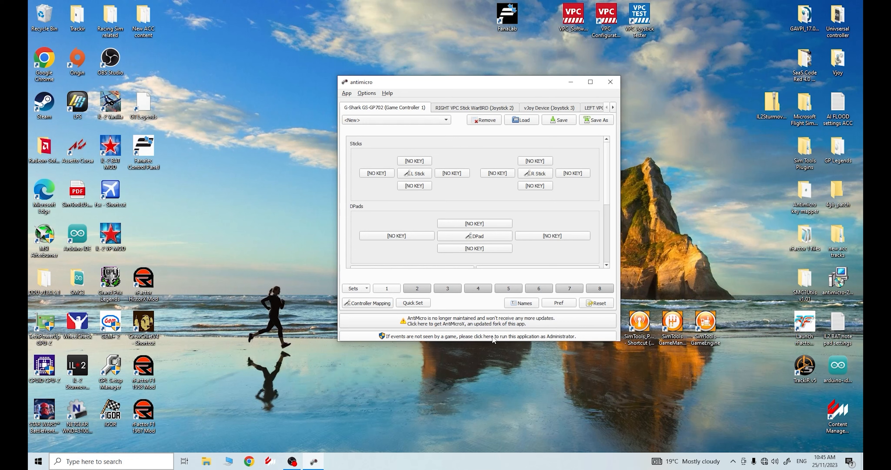
left_click(435, 339)
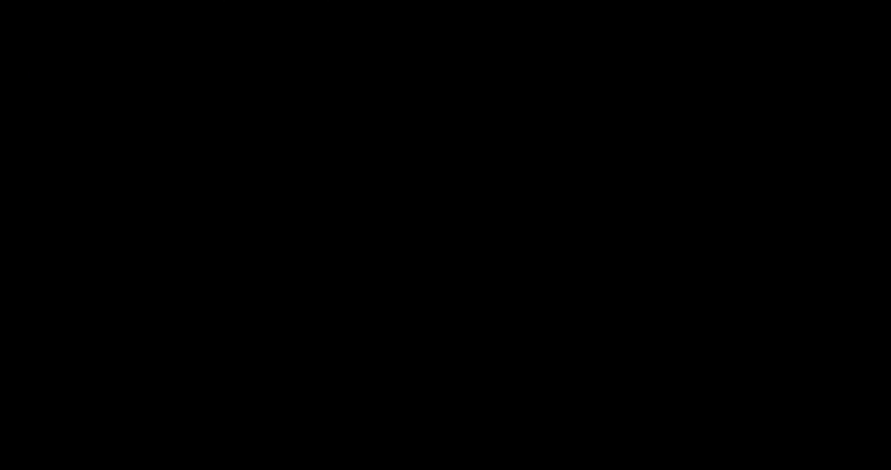
left_click(419, 289)
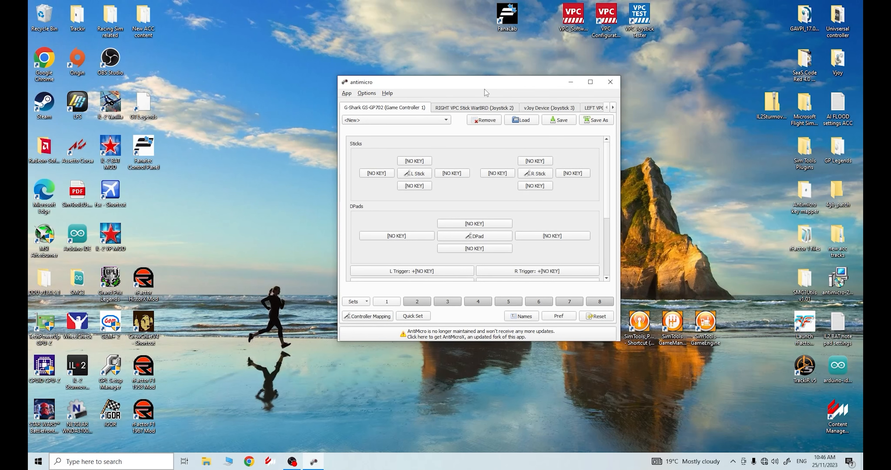
left_click_drag(489, 82, 464, 78)
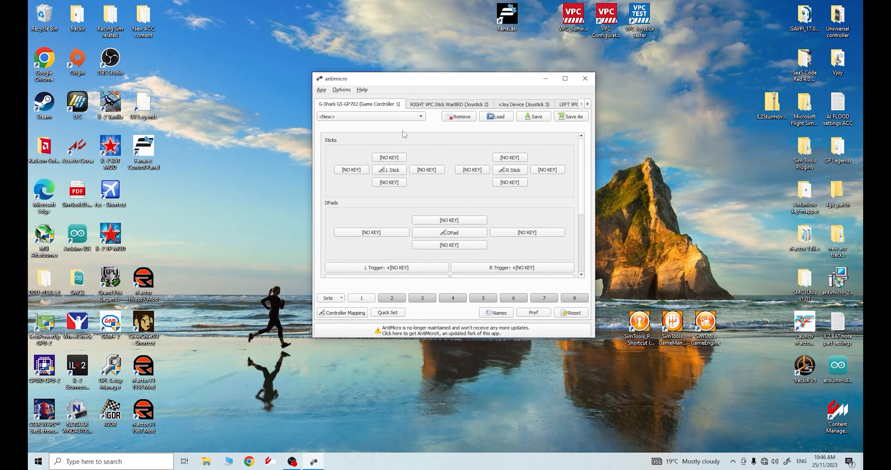
- Look through the controllers listed in AntiMicro and show the axis mappings of the FANATEC ClubSport Pedals V3
left_click(588, 104)
left_click(588, 104)
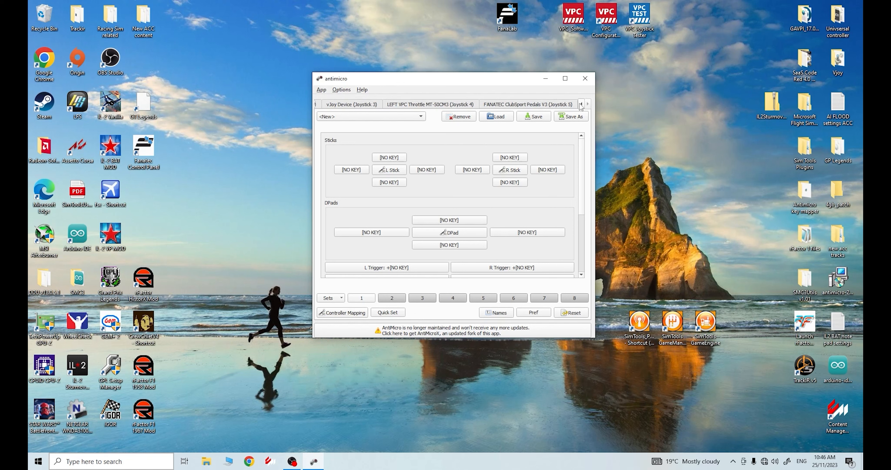
left_click(582, 104)
left_click(582, 104)
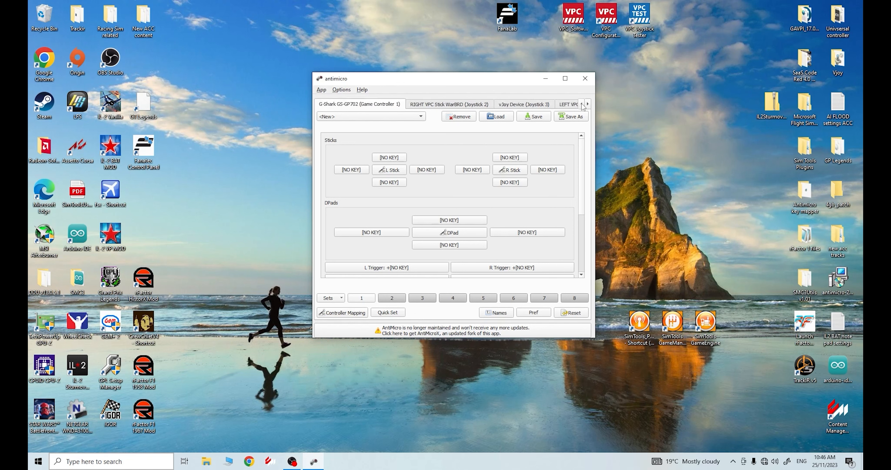
left_click(588, 104)
left_click(588, 104)
left_click(505, 105)
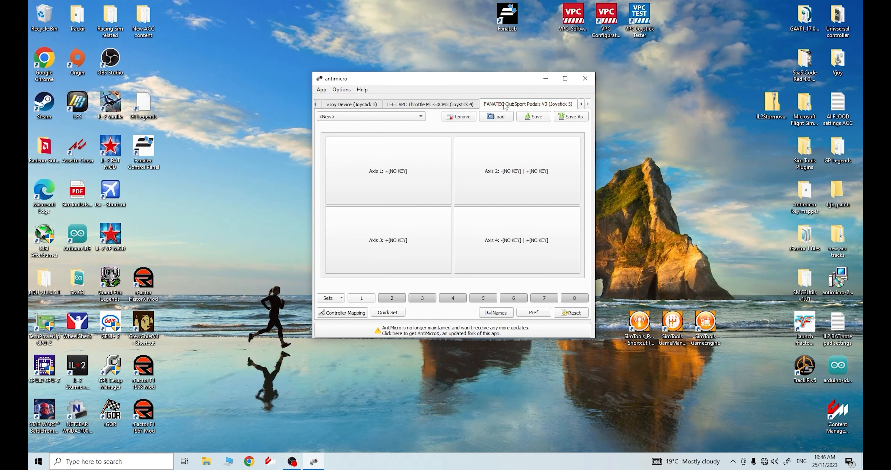
- View the axis and button mappings of the LEFT VPC Throttle MT-50CM3 and the RIGHT VPC Stick WarBRD
left_click(408, 108)
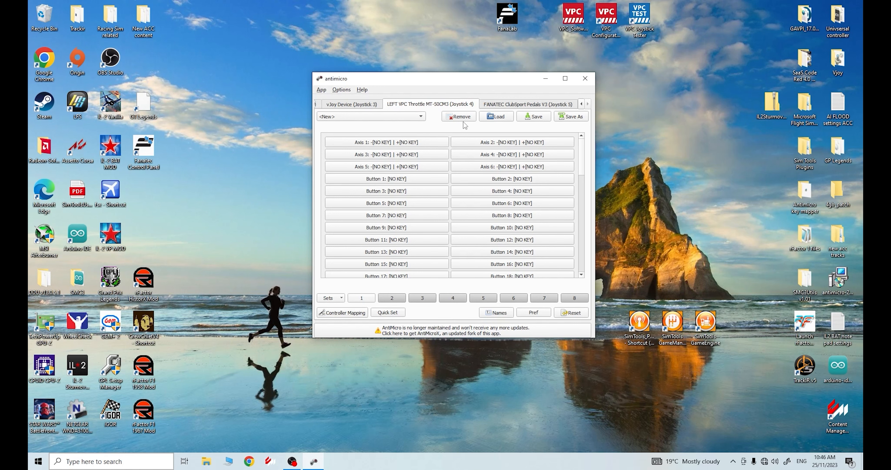
left_click(582, 104)
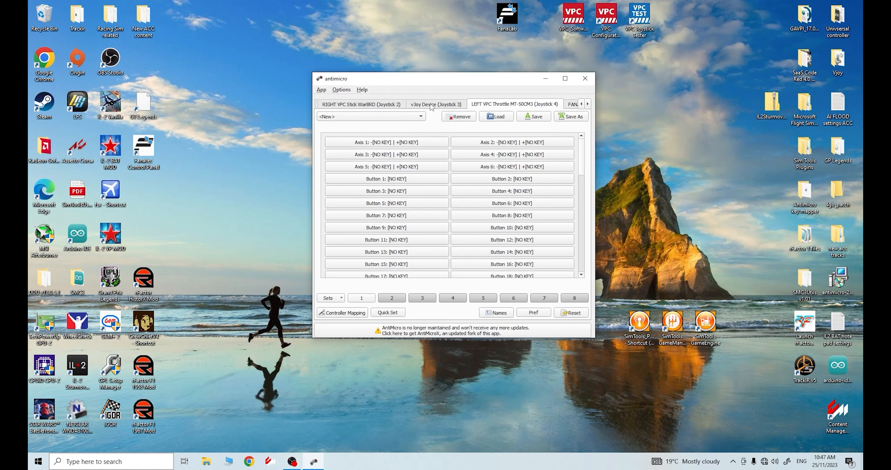
left_click(403, 103)
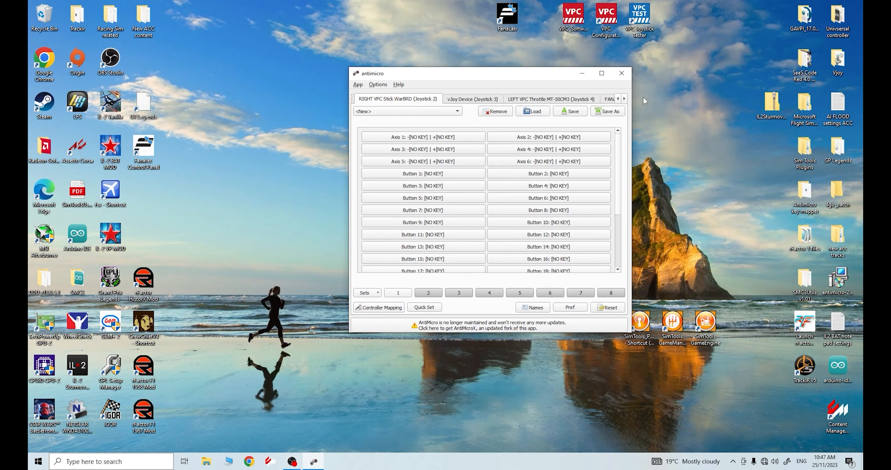
left_click(618, 99)
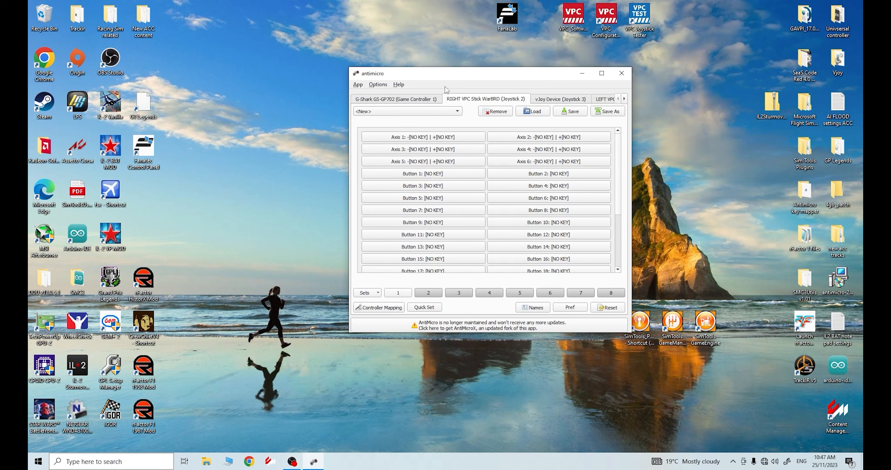
- Minimize AntiMicro after showing the G-Shark GS-GP702 mappings, and run the IL-2 VP MOD desktop shortcut as administrator
left_click(390, 100)
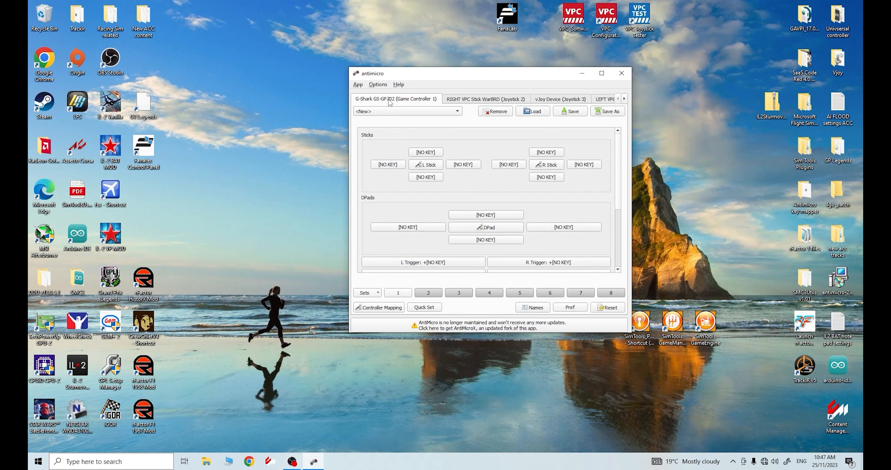
left_click_drag(470, 75, 440, 74)
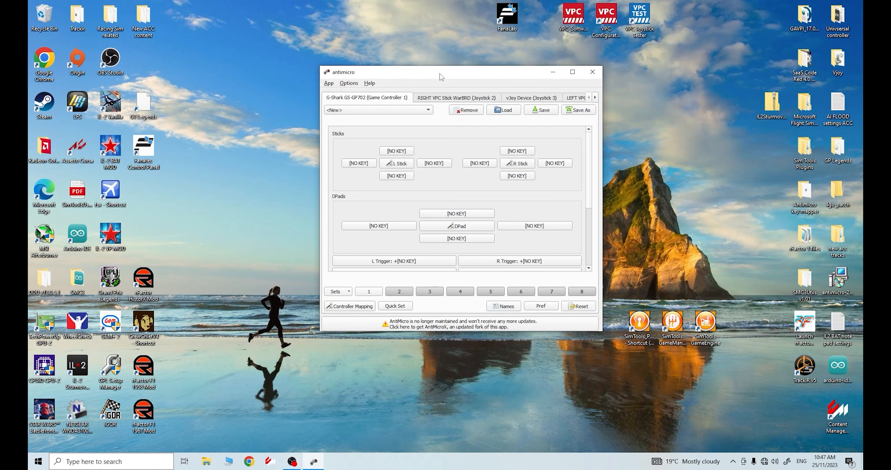
left_click(554, 72)
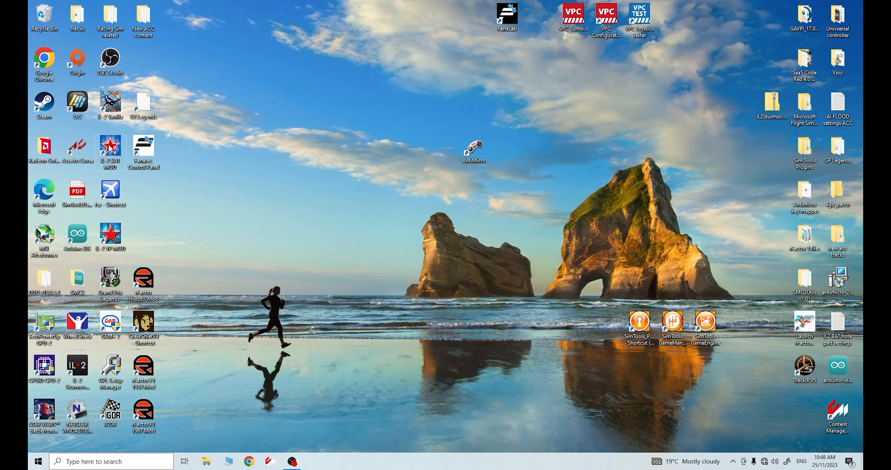
right_click(111, 236)
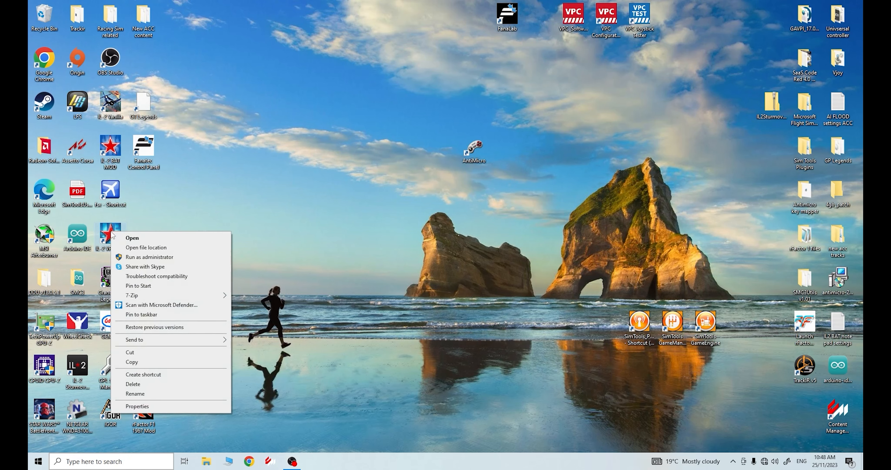
left_click(154, 257)
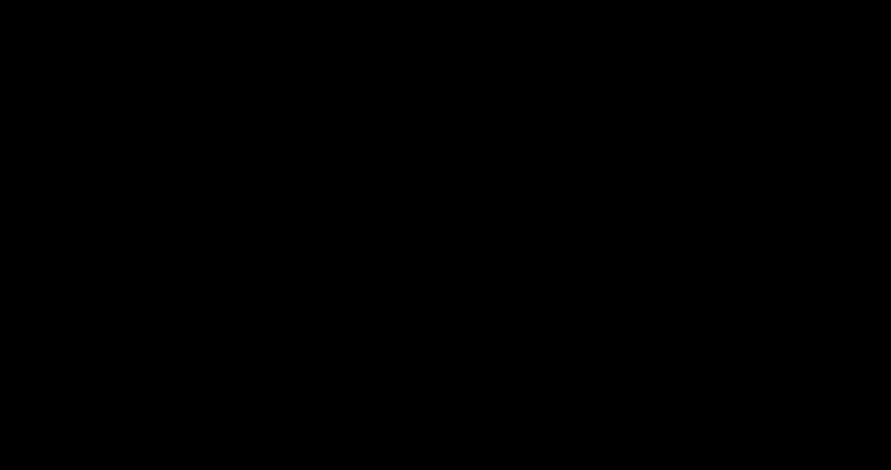
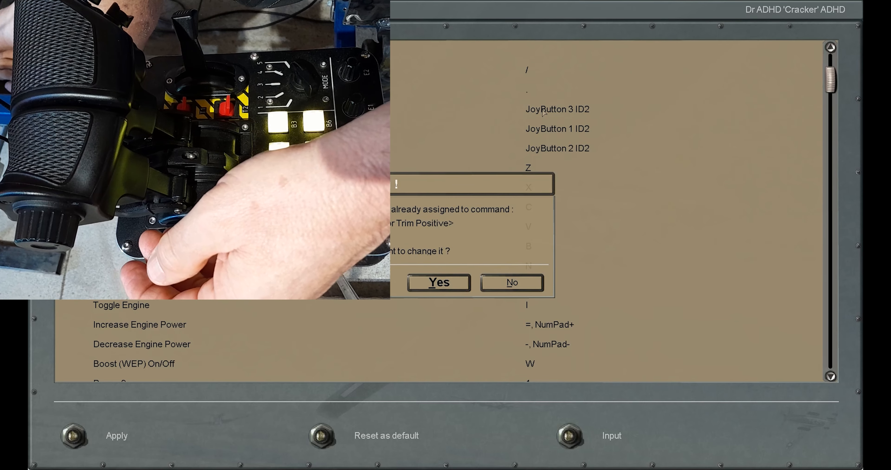
- Assign only JoyButton 2 ID2 to Elevator Trim Negative and JoyButton 3 ID2 to Elevator Trim Positive, and select the Aileron Trim Left binding
left_click(431, 283)
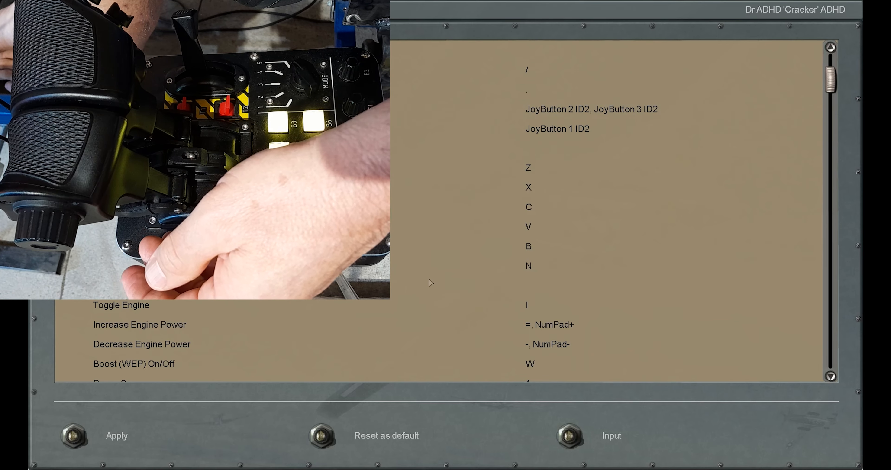
left_click(563, 112)
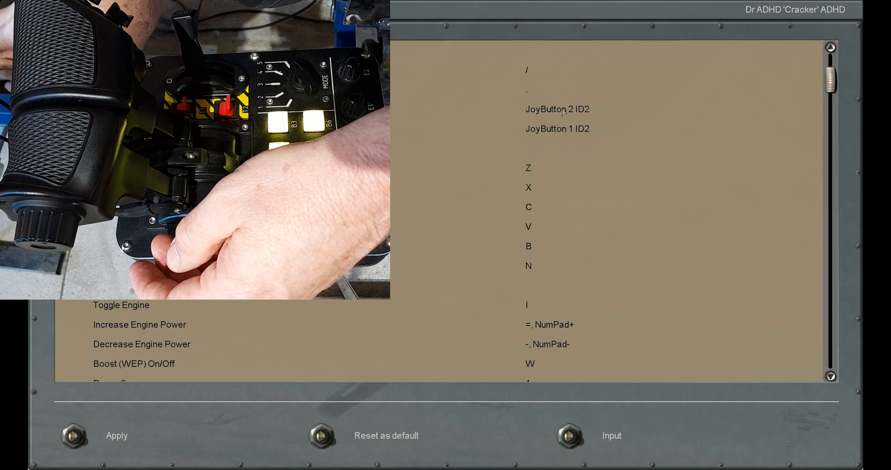
left_click(558, 131)
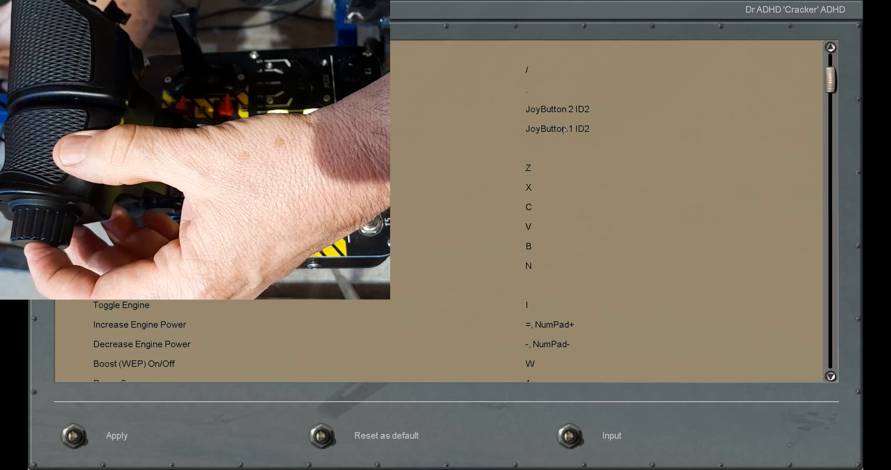
left_click(555, 148)
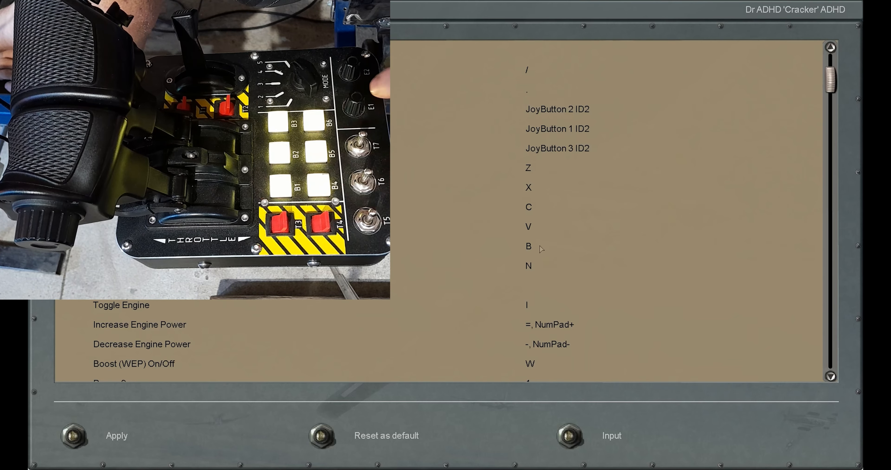
left_click(527, 173)
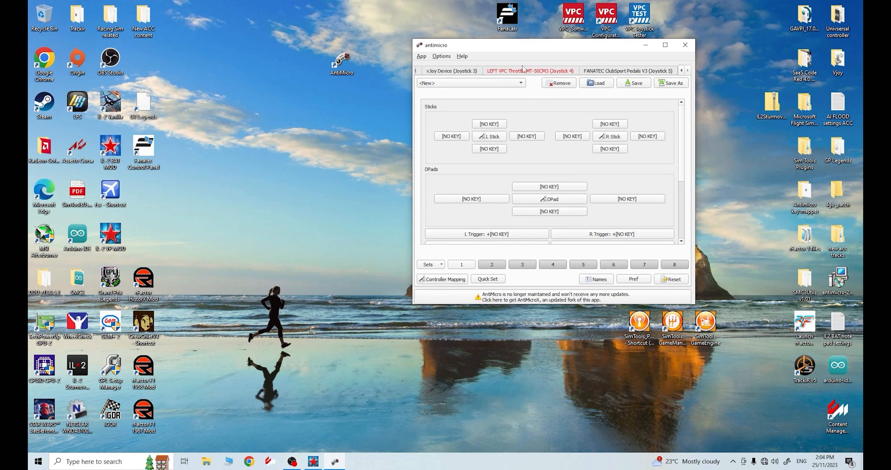
- In AntiMicro, look through the FANATEC ClubSport Pedals V3 and LEFT VPC Throttle MT-50CM3 mappings, including the throttle's buttons 35 to 58
scroll(515, 172, "down", 5)
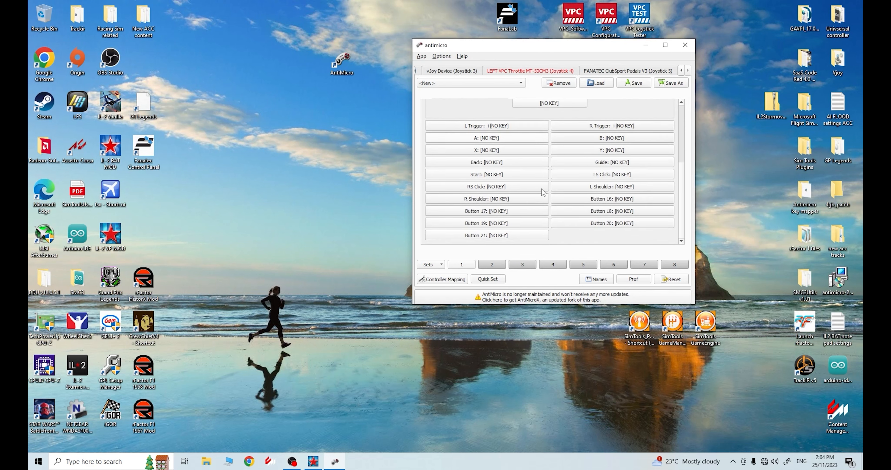
left_click(461, 72)
left_click(524, 71)
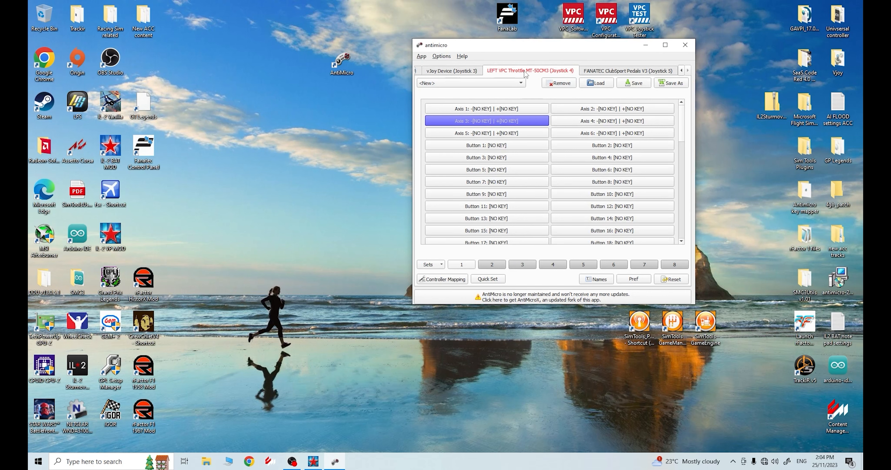
left_click(639, 71)
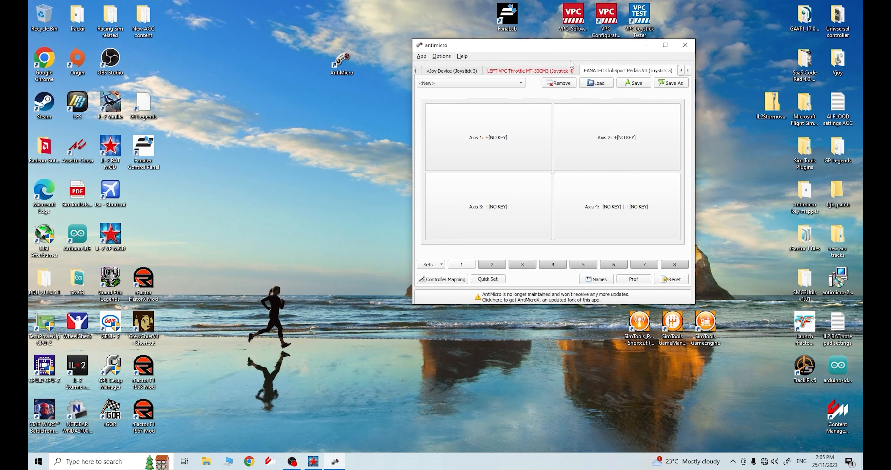
left_click(544, 73)
mouse_move(680, 127)
left_mouse_down()
mouse_move(680, 219)
mouse_move(683, 125)
left_mouse_up()
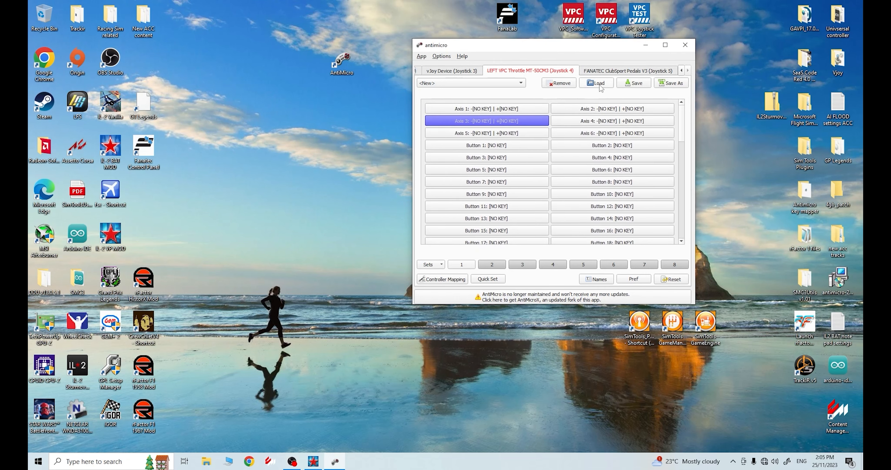
left_click(682, 158)
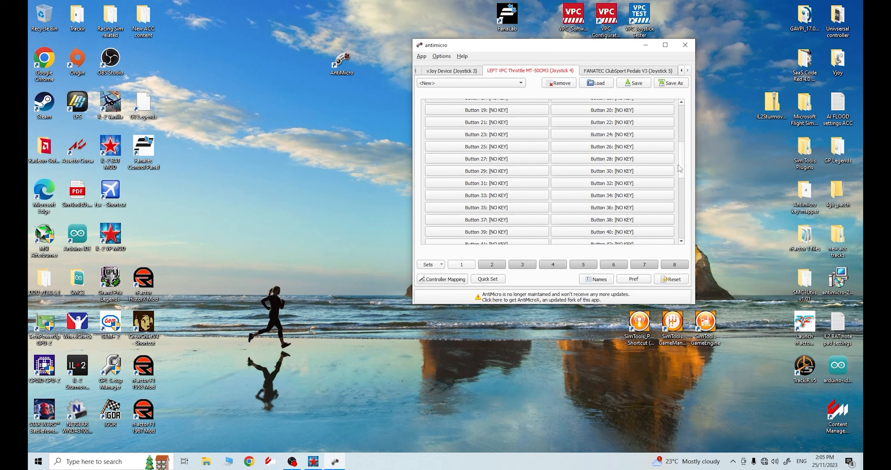
left_click_drag(678, 165, 681, 190)
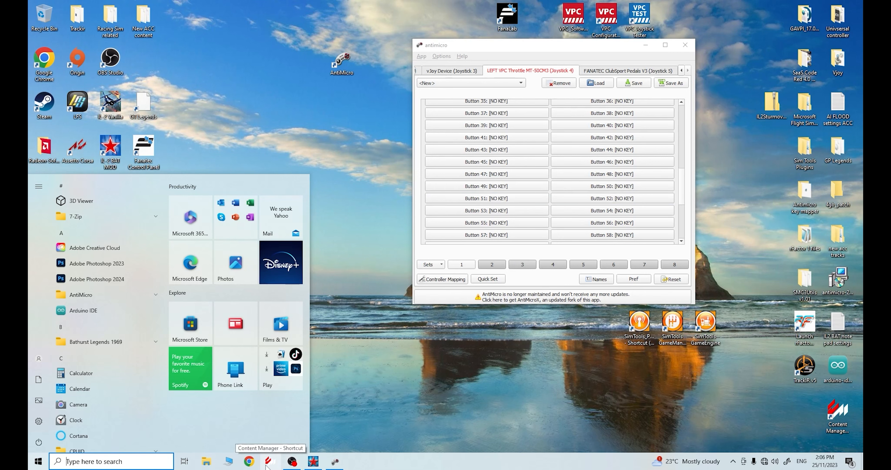
- Map the LEFT VPC Throttle's Button 51 to LEFT, Button 52 to RIGHT and Button 50 to NUM 1
left_click(491, 202)
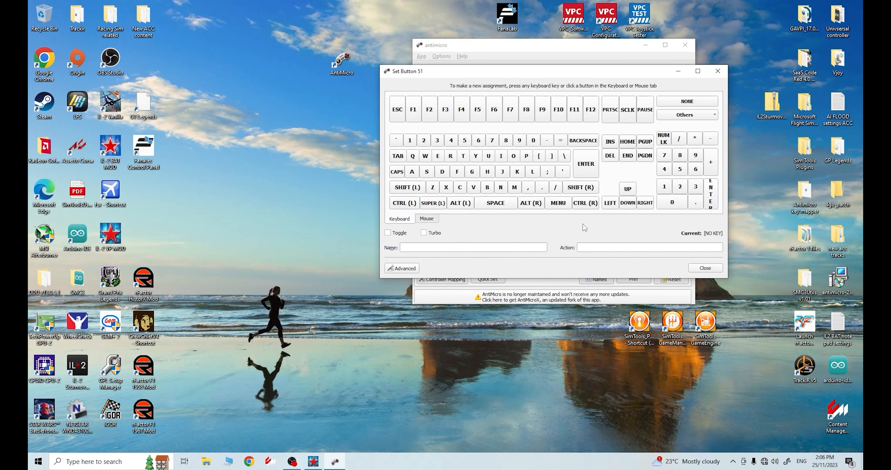
left_click(611, 204)
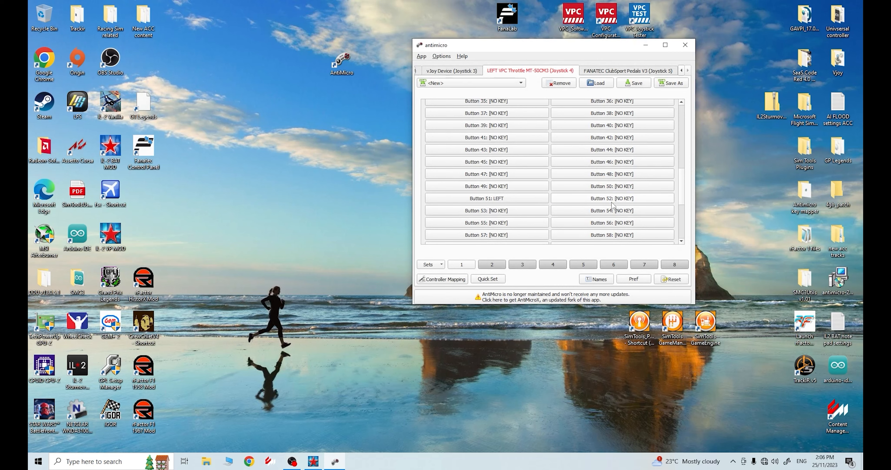
left_click(606, 202)
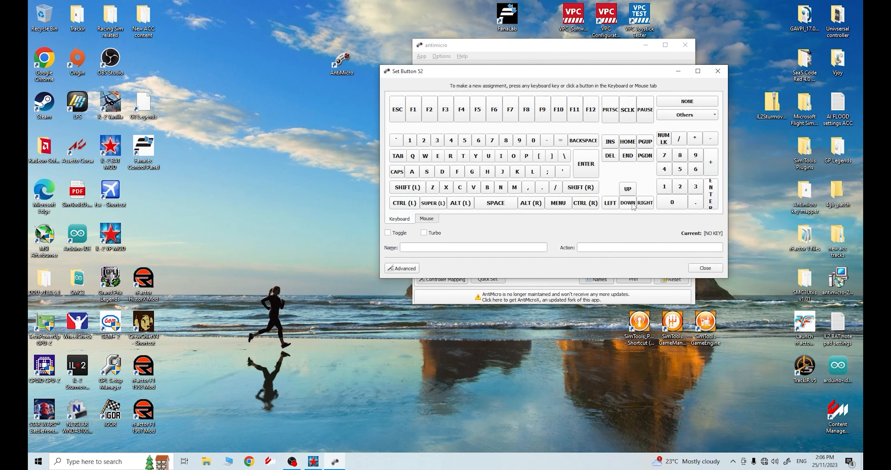
left_click(644, 203)
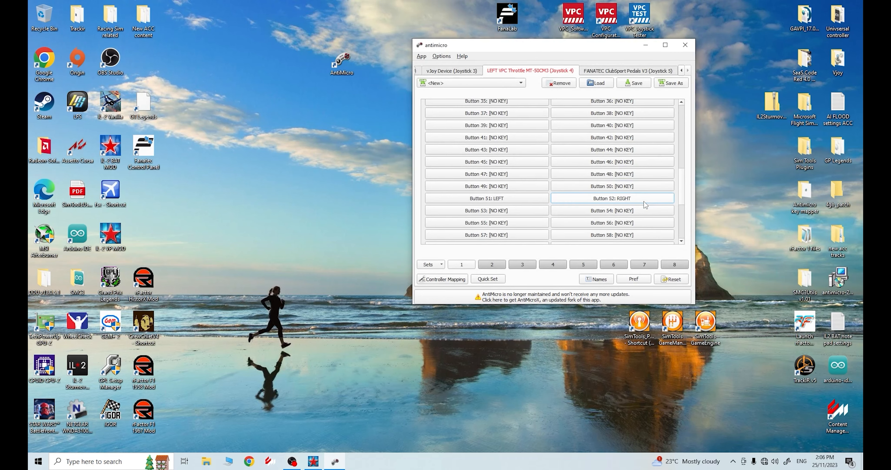
left_click(616, 188)
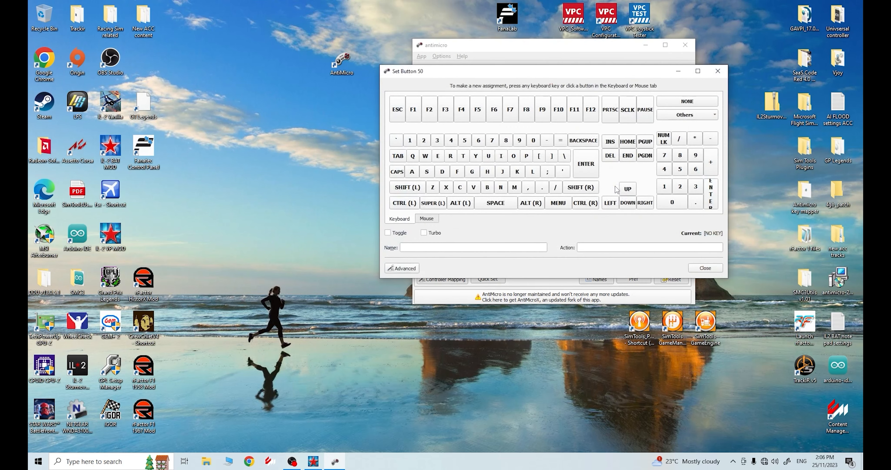
left_click(664, 187)
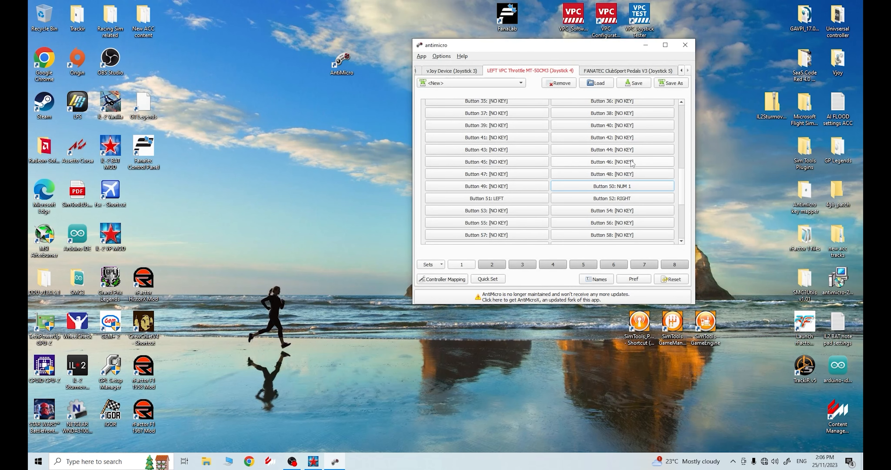
- Switch to the IL-2 controls screen, decline the Fire key reassignment and make Left Arrow the only binding for Aileron Trim Left
left_click(314, 463)
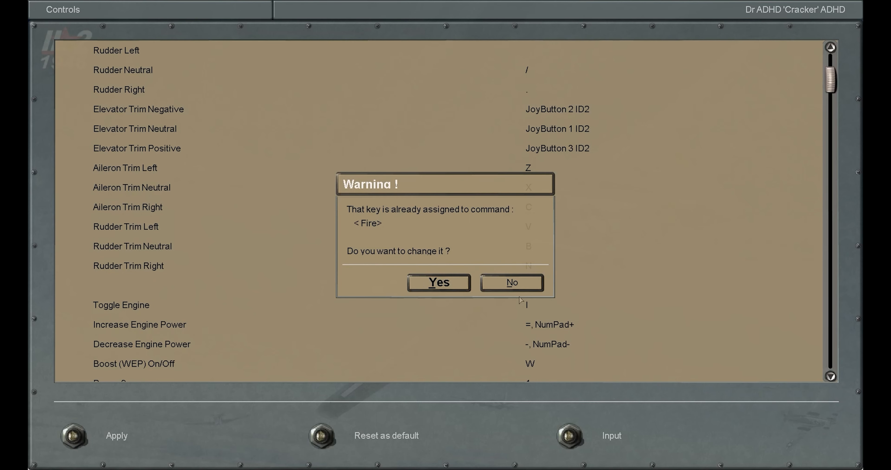
left_click(516, 283)
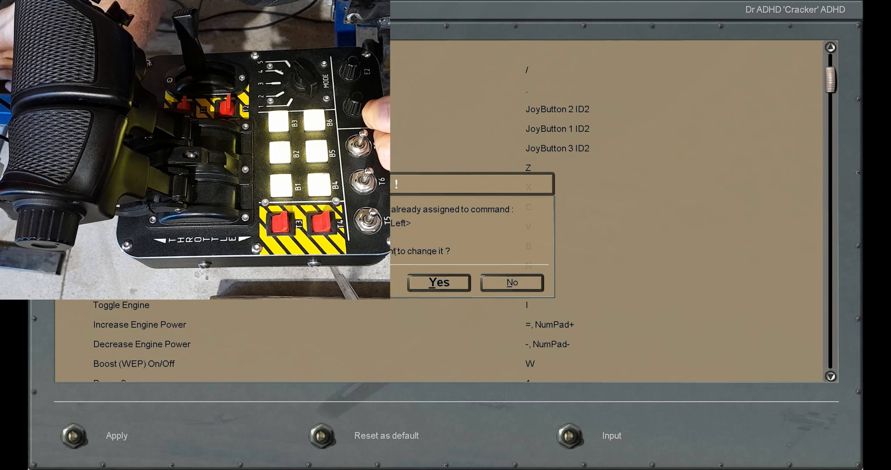
left_click(438, 283)
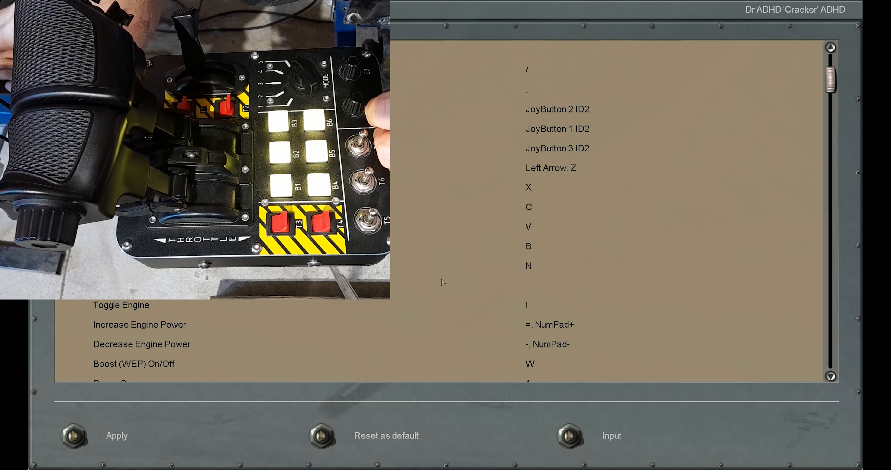
left_click(553, 172)
key("Left")
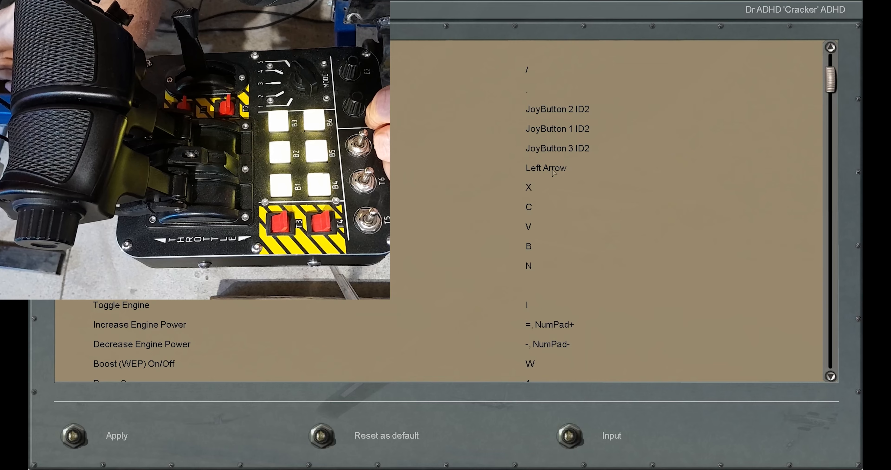
- Make NumPad 1 the only binding for Aileron Trim Neutral, accepting the reassignment and removing the X key
left_click(531, 190)
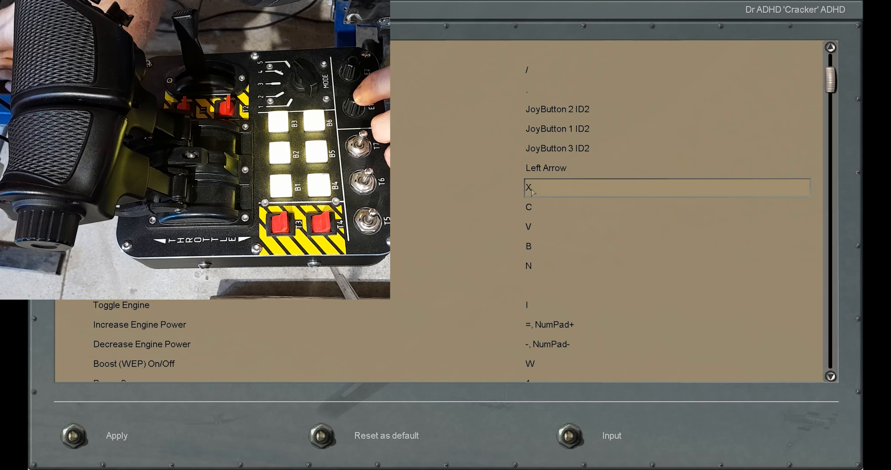
key("KP_1")
left_click(439, 282)
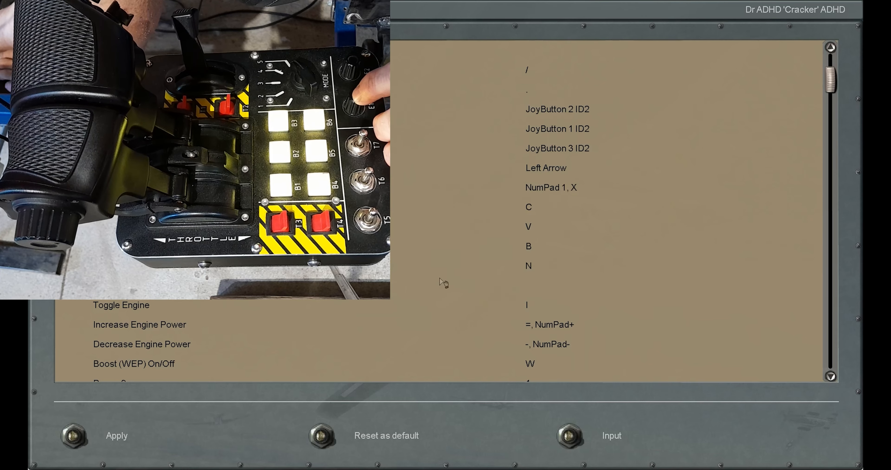
left_click(555, 187)
key("Delete")
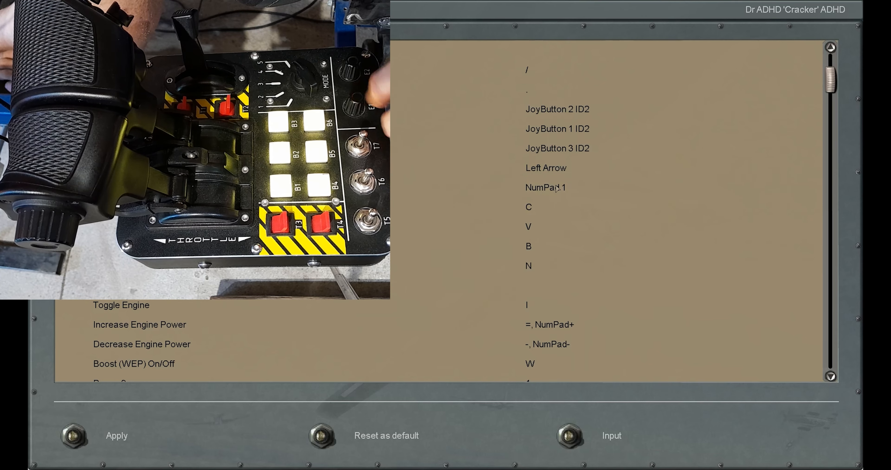
- Make Right Arrow the only binding for Aileron Trim Right, accepting the reassignment and removing the C key
left_click(530, 209)
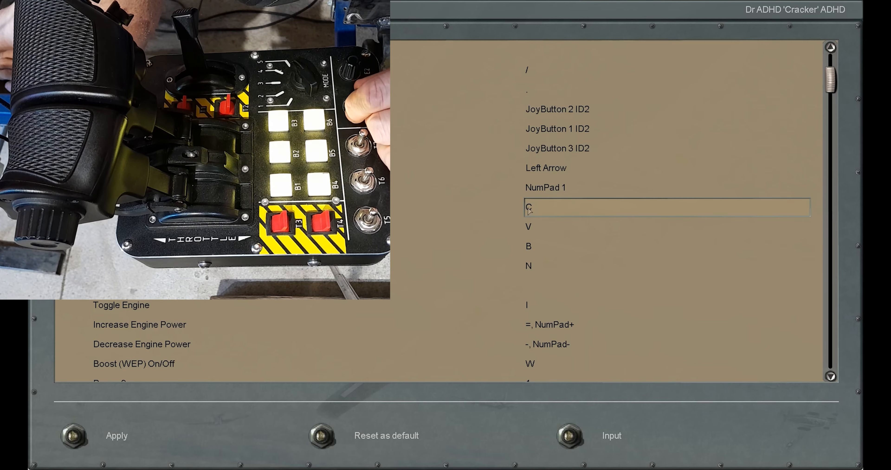
key("KP_3")
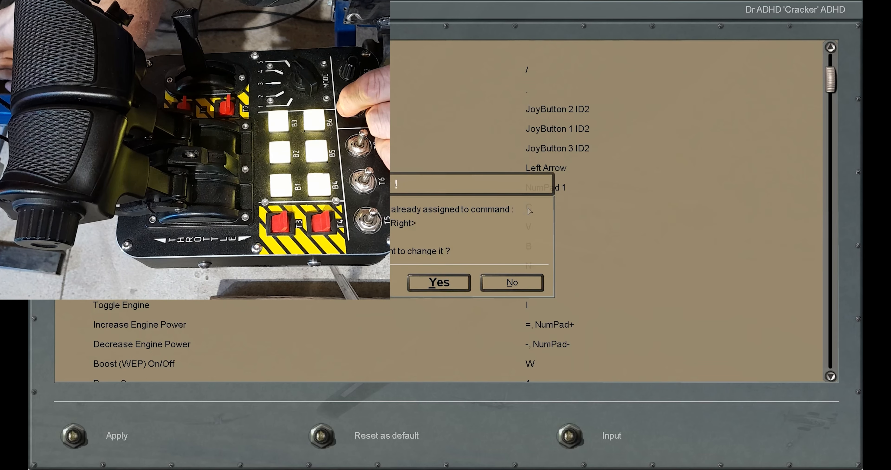
left_click(440, 283)
left_click(542, 208)
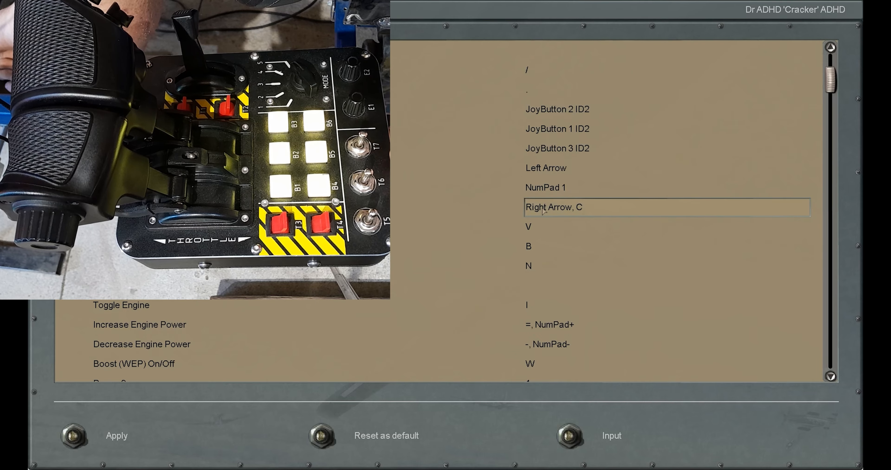
key("Right")
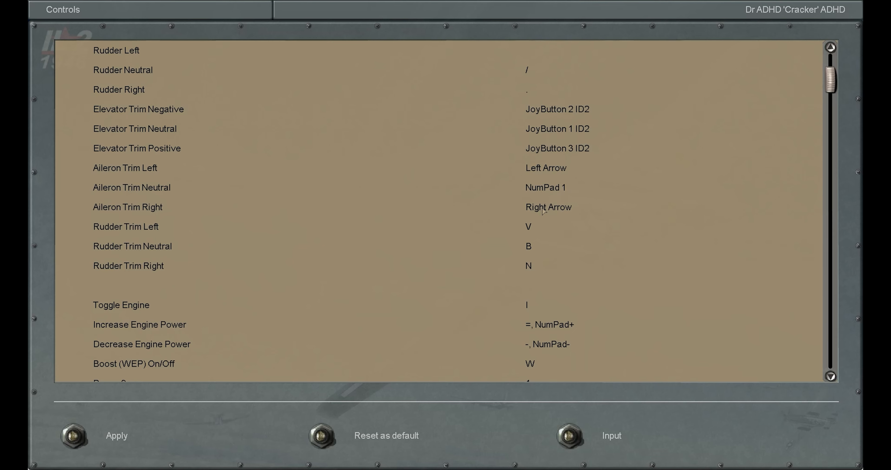
- Try to bind Rudder Trim Left, Rudder Trim Neutral and Rudder Trim Right directly to the throttle's E2 knob
left_click(530, 228)
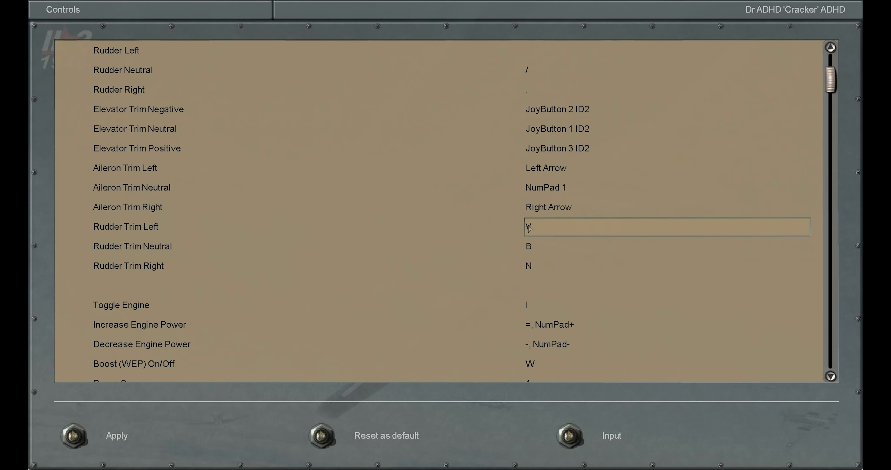
left_click(531, 248)
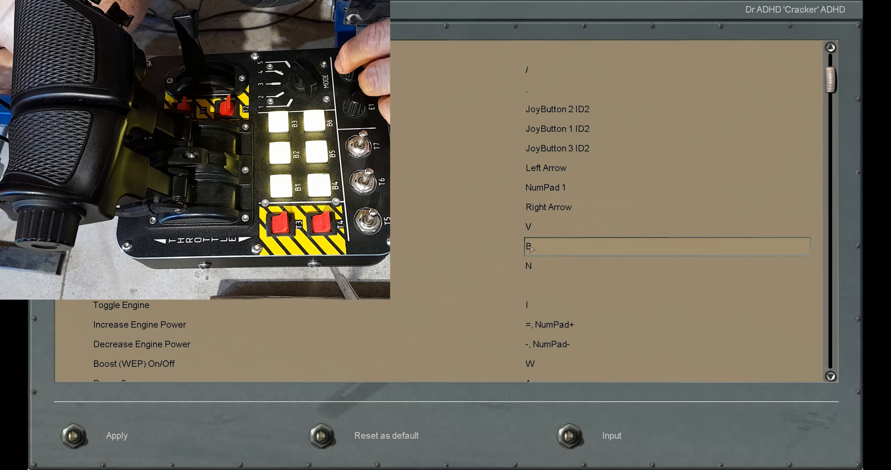
left_click(532, 268)
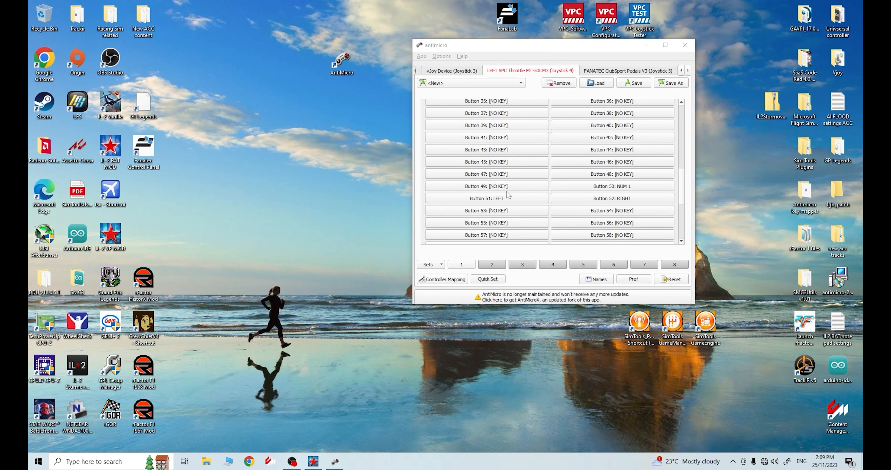
- Switch to AntiMicro and map the LEFT VPC Throttle's Button 53 to NUM 2, Button 54 to comma and Button 55 to period
left_click(500, 210)
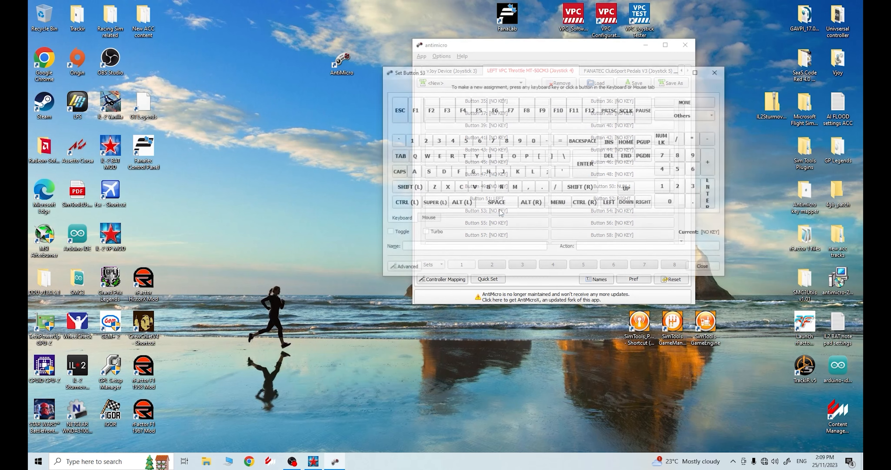
left_click(681, 187)
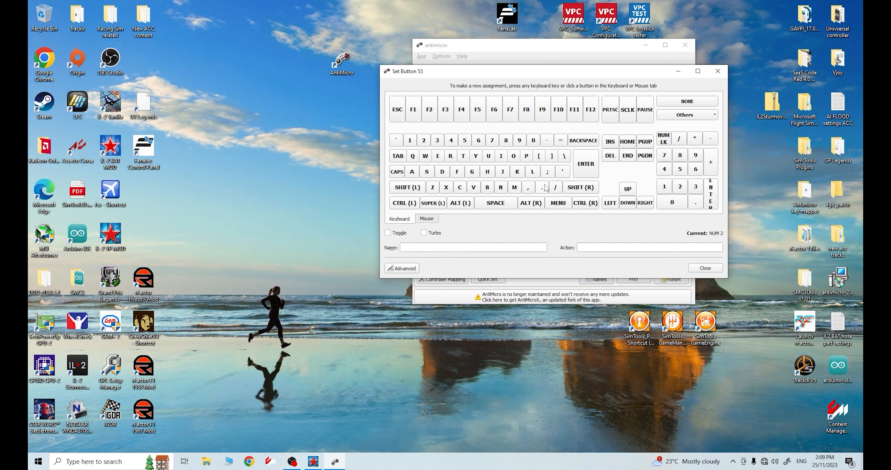
left_click(718, 71)
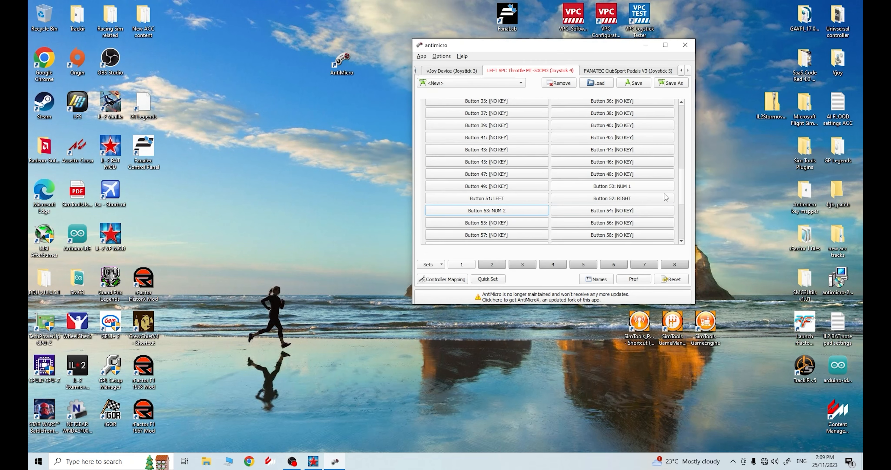
left_click(615, 213)
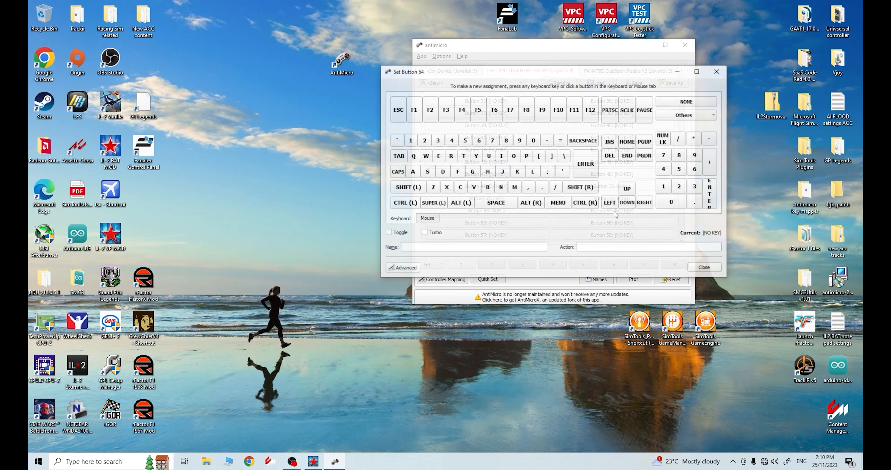
left_click(528, 188)
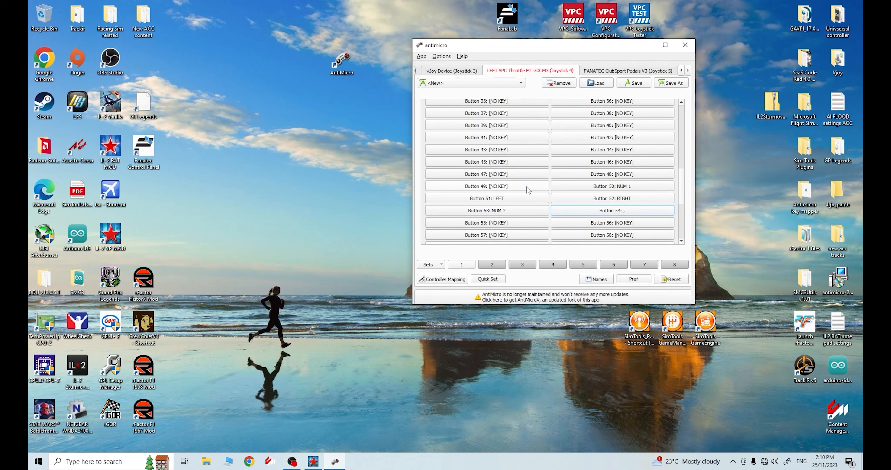
left_click(486, 222)
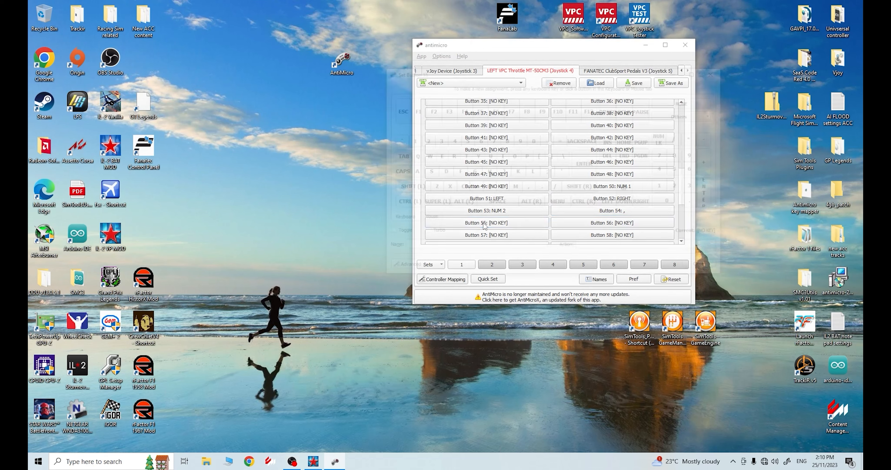
left_click(543, 189)
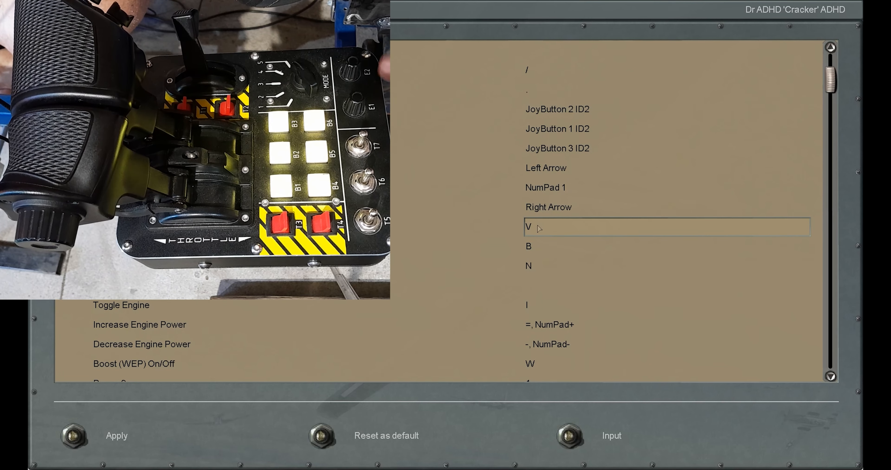
- In the IL-2 controls, make comma the only binding for Rudder Trim Left and NumPad 2 for Rudder Trim Neutral, accepting both reassignments
key("slash")
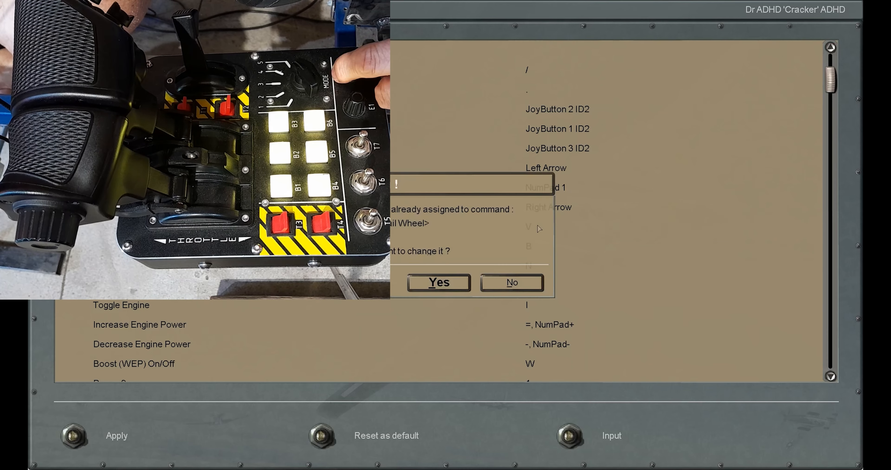
left_click(438, 282)
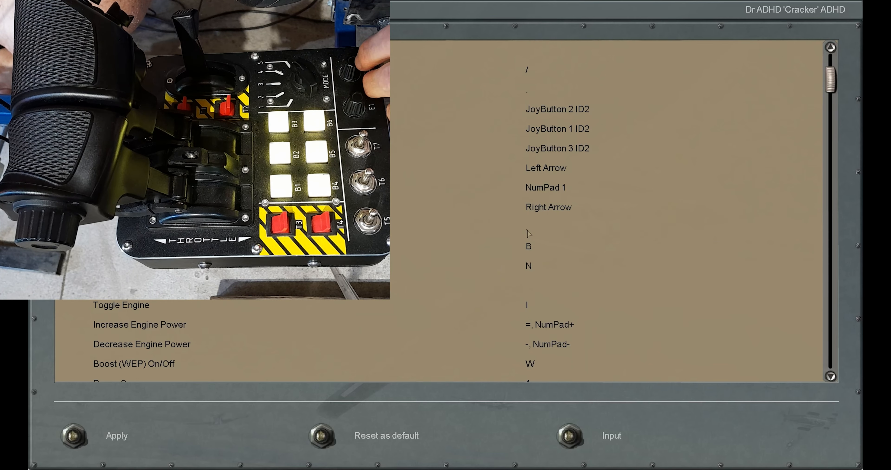
left_click(528, 248)
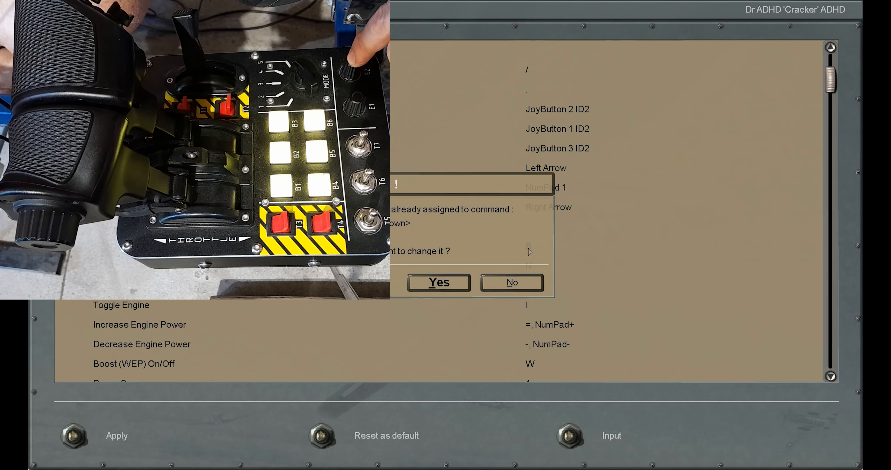
left_click(440, 283)
left_click(543, 252)
key("Delete")
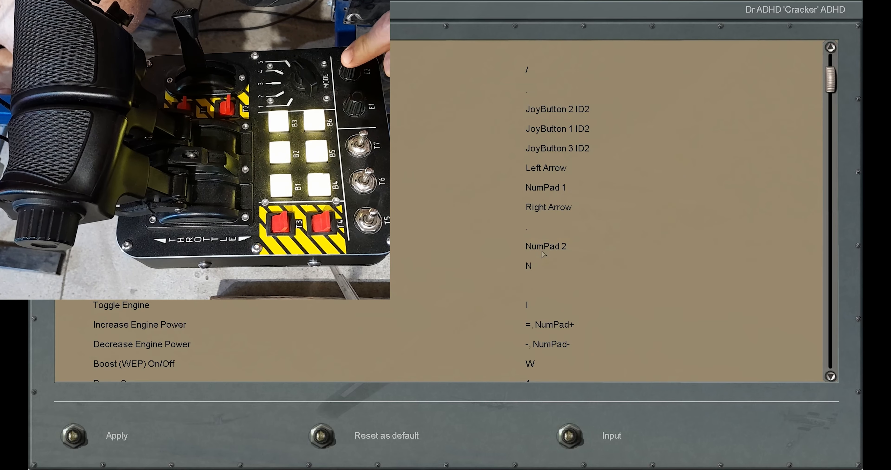
- Make the period key the only binding for Rudder Trim Right, accepting the reassignment and removing the N key
left_click(530, 268)
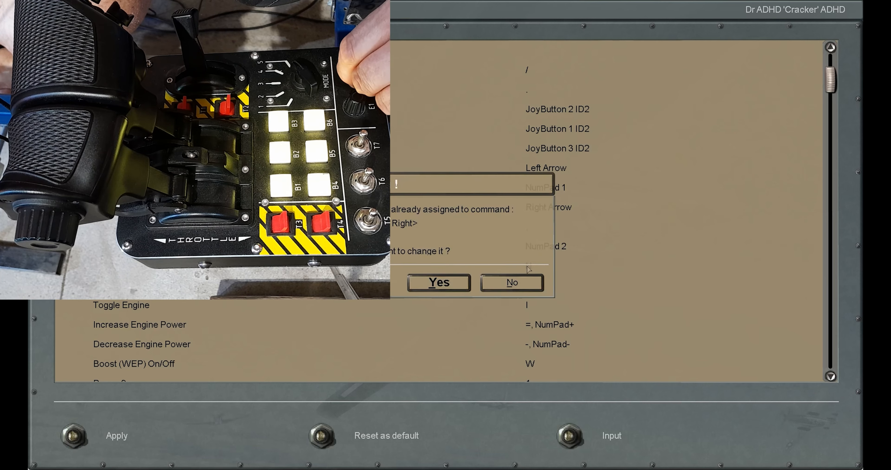
left_click(431, 288)
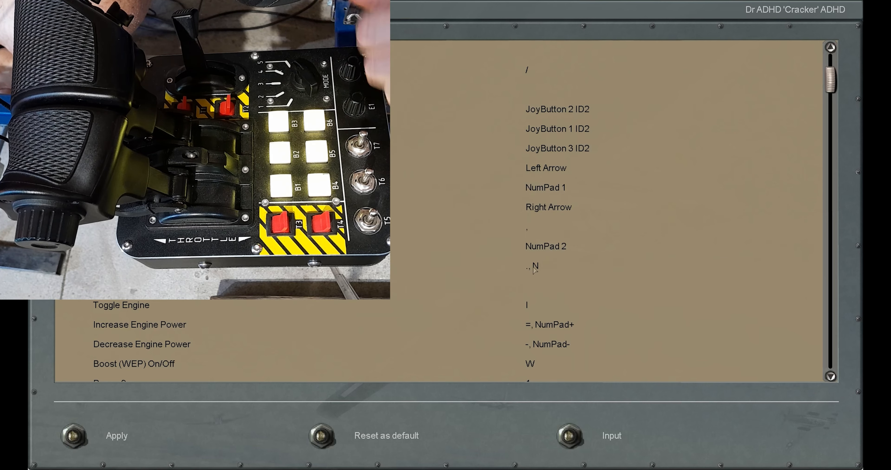
key("Delete")
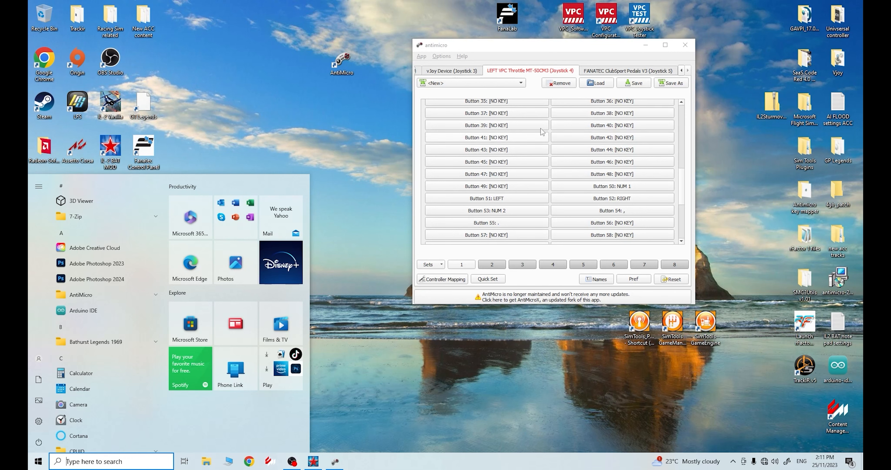
- Switch back to AntiMicro and save the throttle's mapping profile in Documents as IL-2 VP MOD
left_click(534, 84)
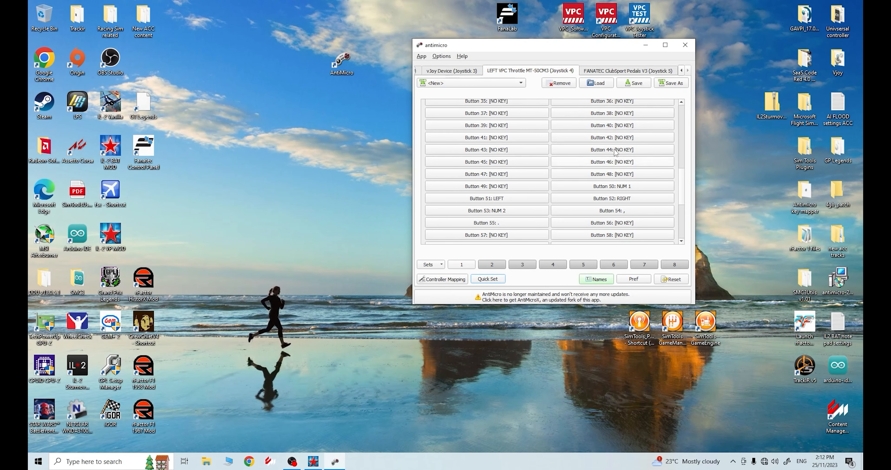
left_click(634, 84)
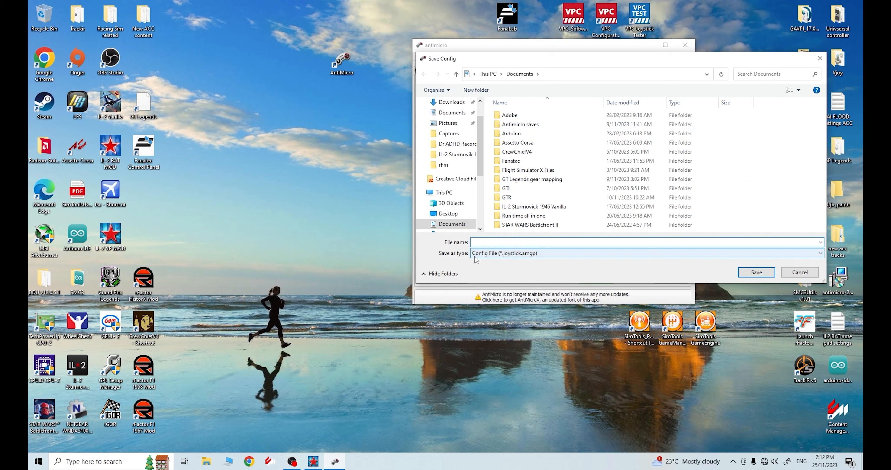
type("IL-2")
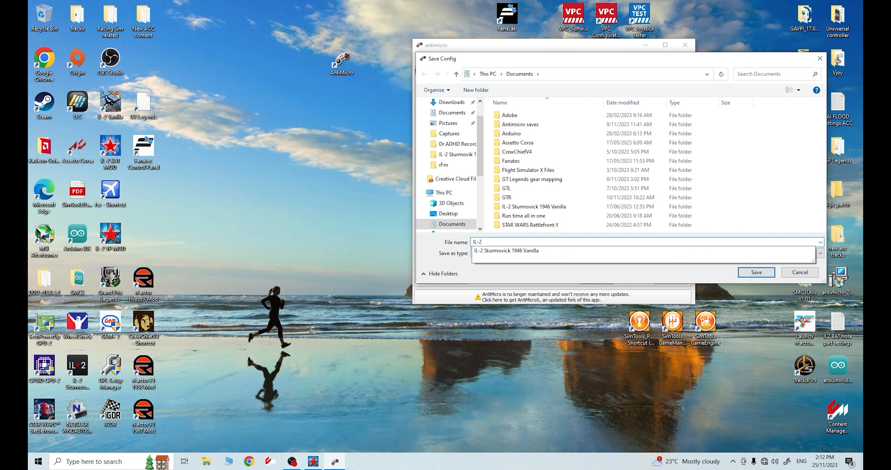
type(" VP M")
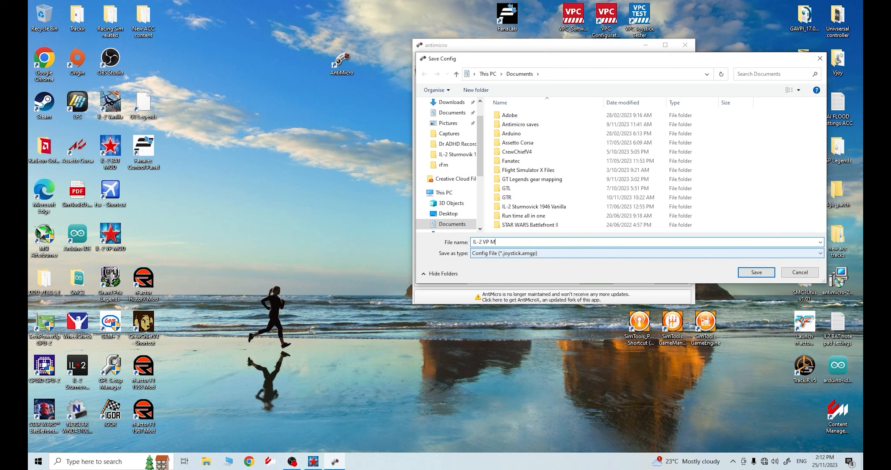
type("OD")
left_click(755, 273)
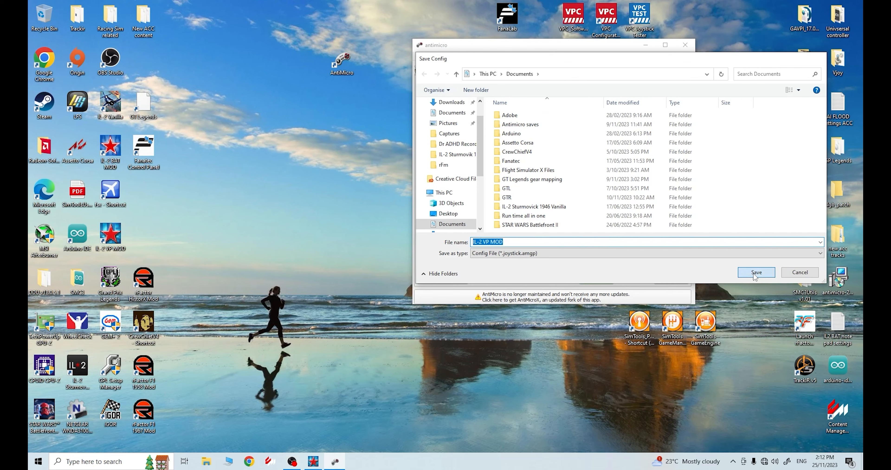